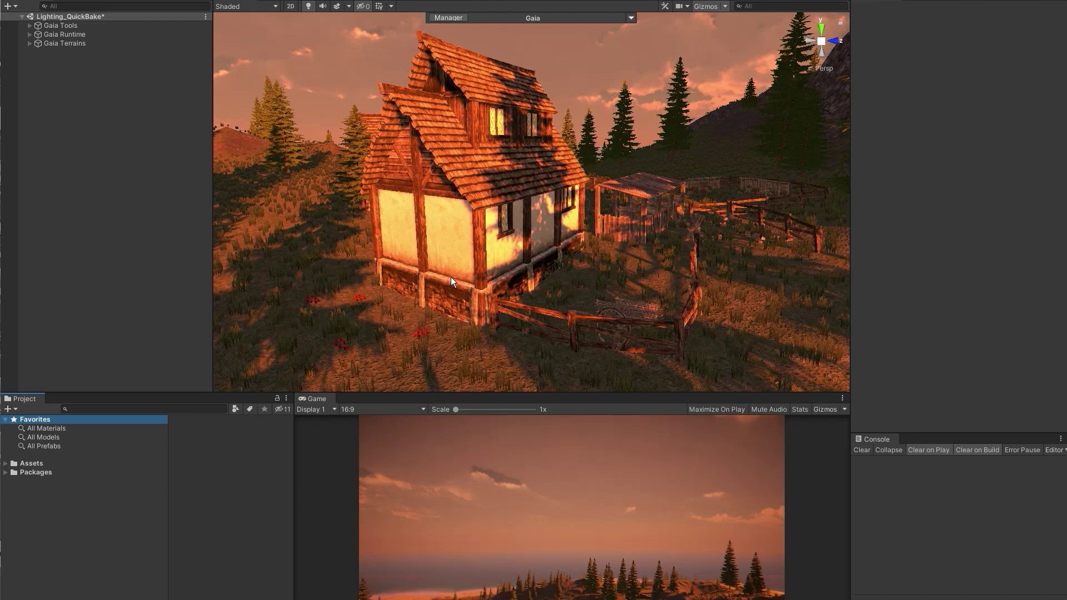
# Run a Quick Lightmap Bake from Gaia Manager's 4. Light Baking tab, then select Gaia Lighting
pyautogui.click(448, 18)
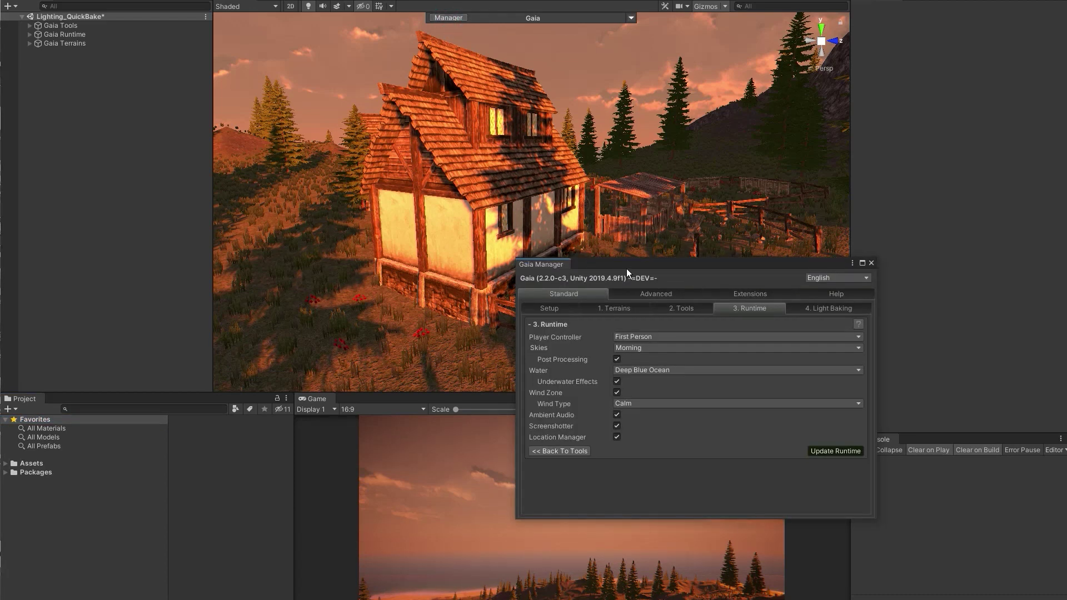
pyautogui.moveTo(626, 269); pyautogui.dragTo(491, 281)
pyautogui.click(674, 320)
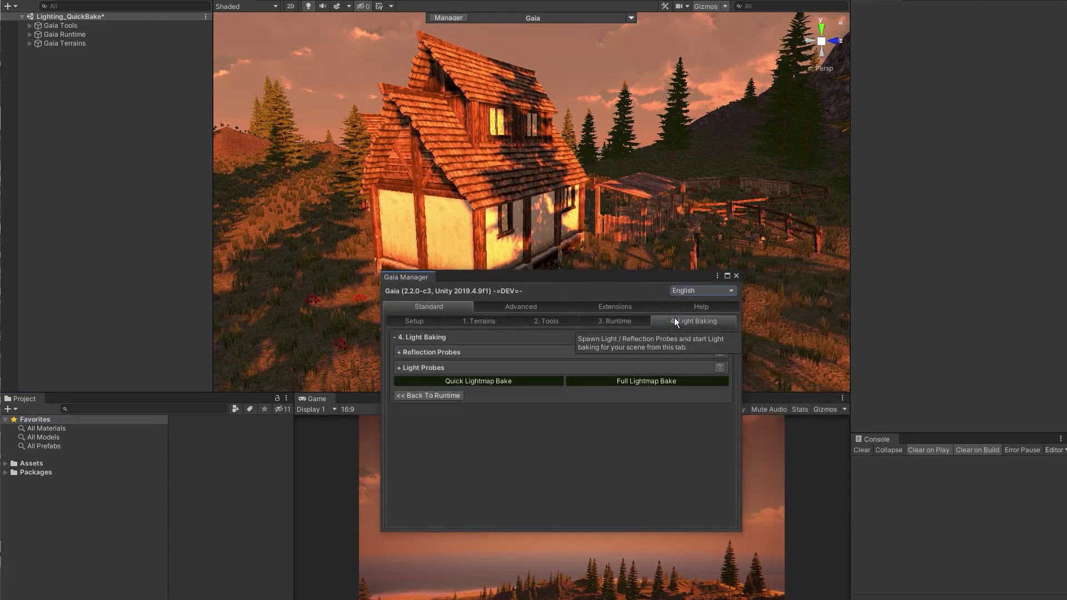
pyautogui.click(489, 384)
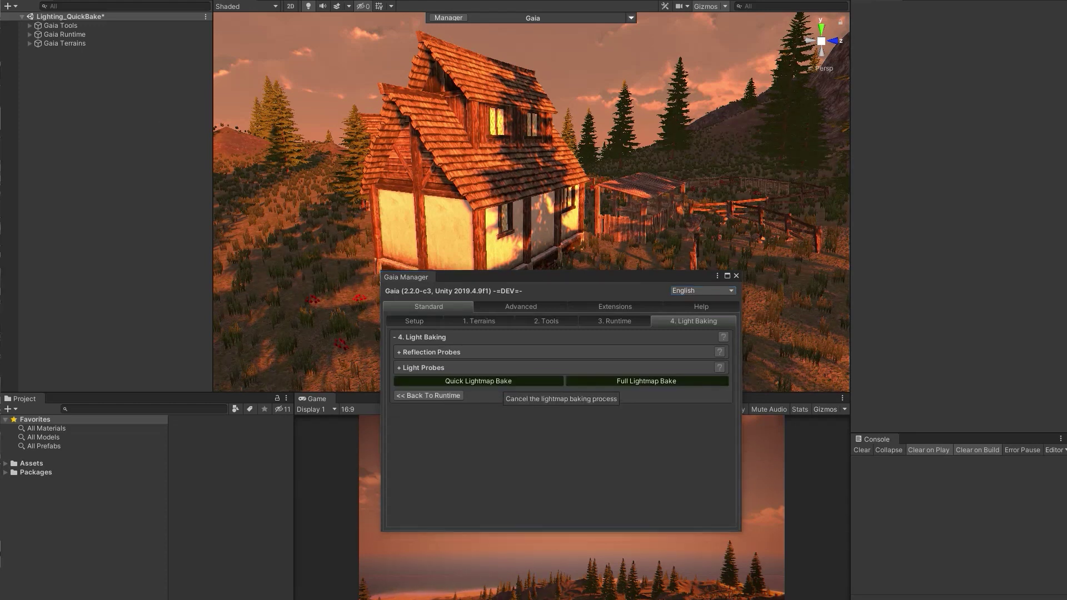
pyautogui.click(965, 134)
# Quick-bake the current lighting, then switch to the Day profile and quick-bake again
pyautogui.click(978, 145)
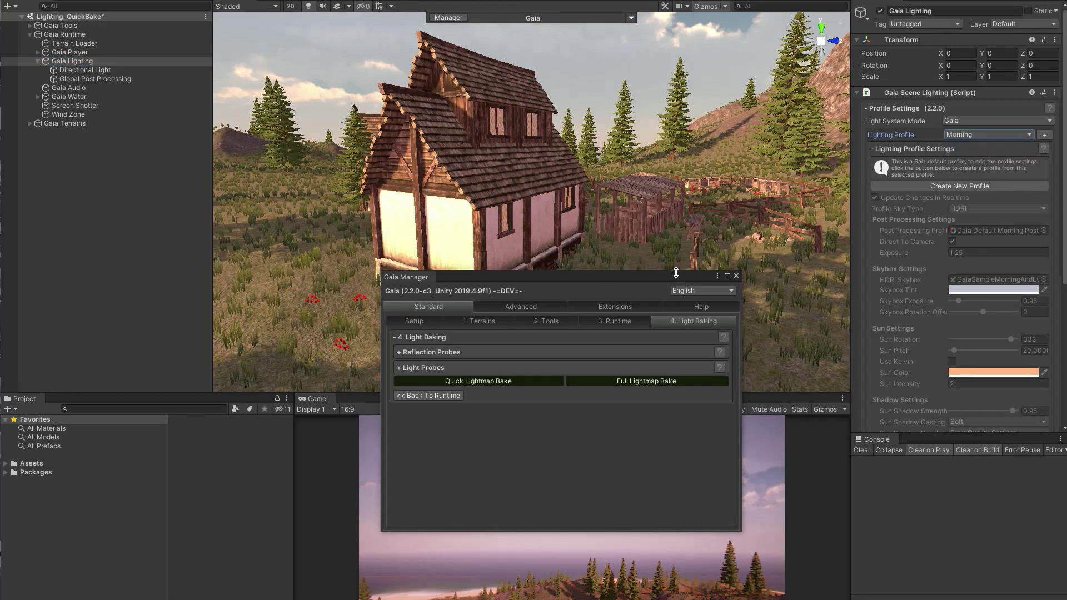
pyautogui.moveTo(676, 272); pyautogui.dragTo(678, 310)
pyautogui.click(522, 421)
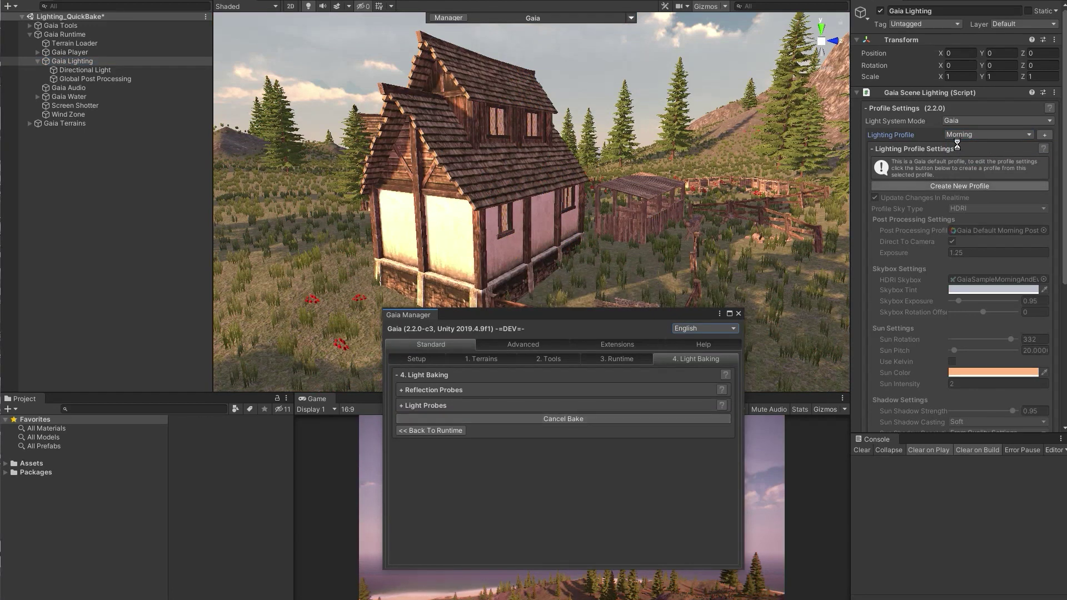
pyautogui.click(970, 134)
pyautogui.click(976, 157)
pyautogui.click(529, 420)
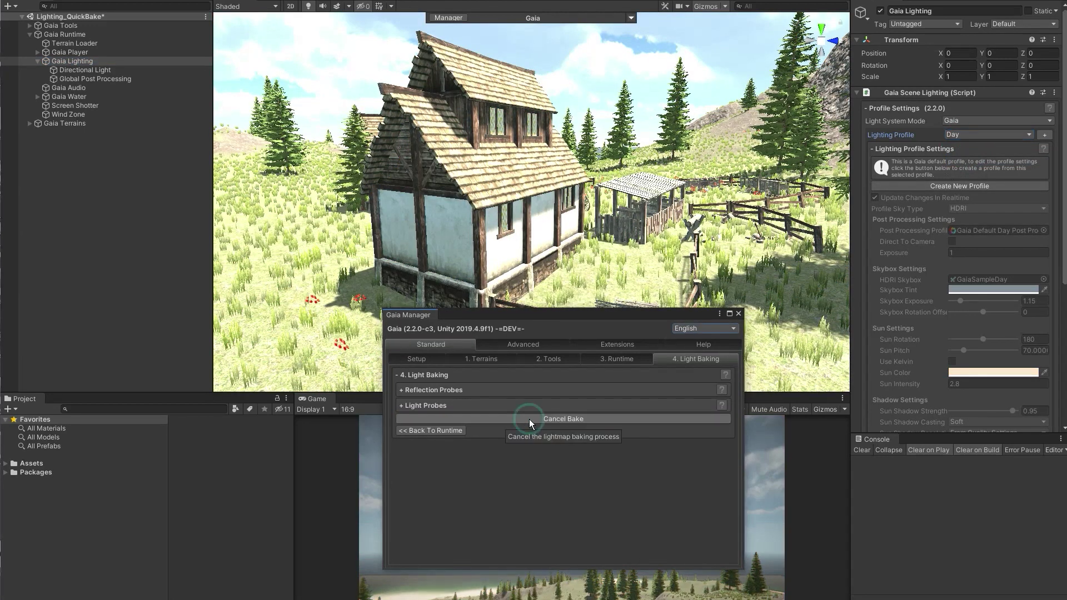
# Switch to the Evening and then the Night profile, quick-baking lightmaps after each
pyautogui.click(961, 135)
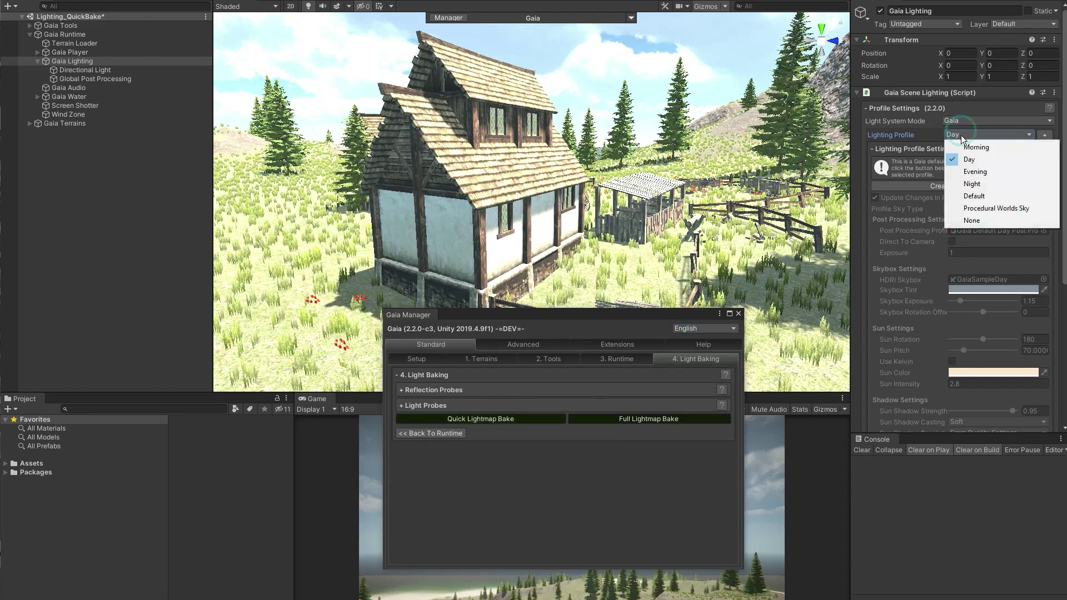
pyautogui.click(970, 171)
pyautogui.click(531, 421)
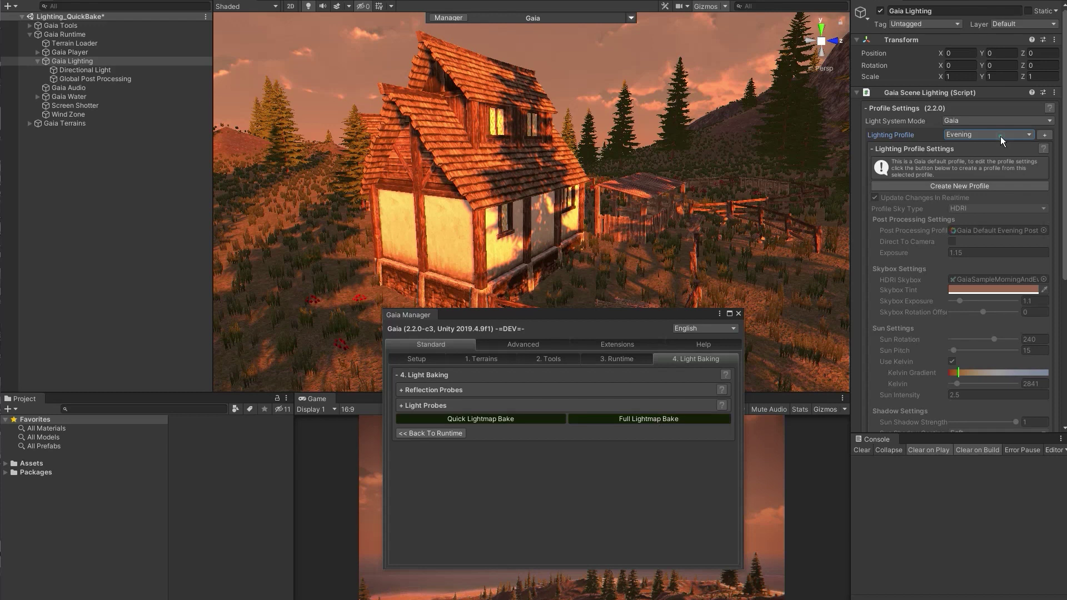
pyautogui.click(1001, 135)
pyautogui.click(995, 179)
pyautogui.click(480, 420)
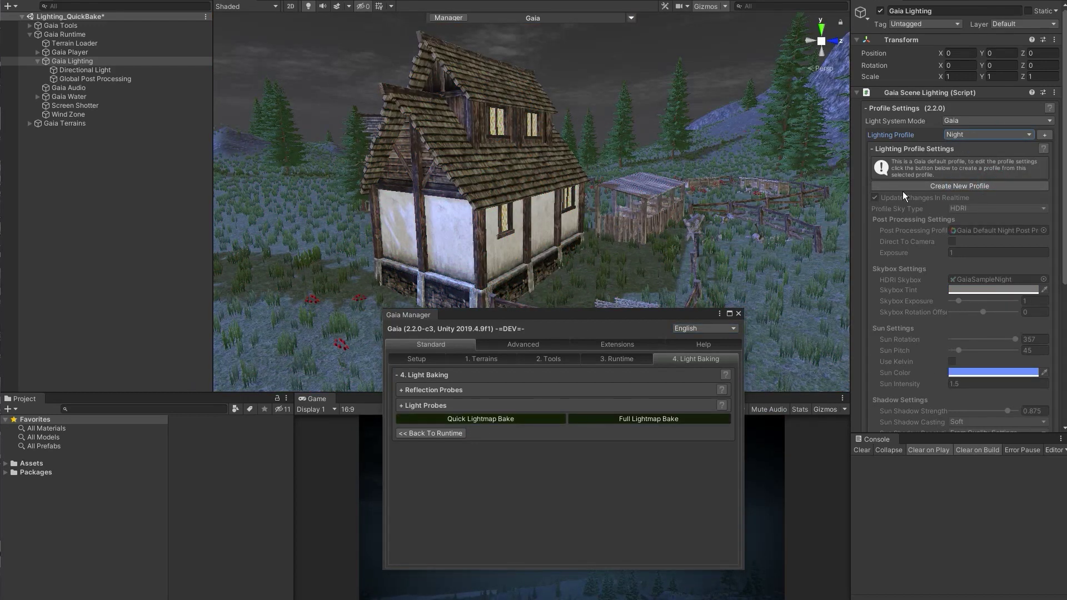
# Switch to the Procedural Worlds Sky profile and quick-bake the lightmaps
pyautogui.click(967, 136)
pyautogui.click(976, 207)
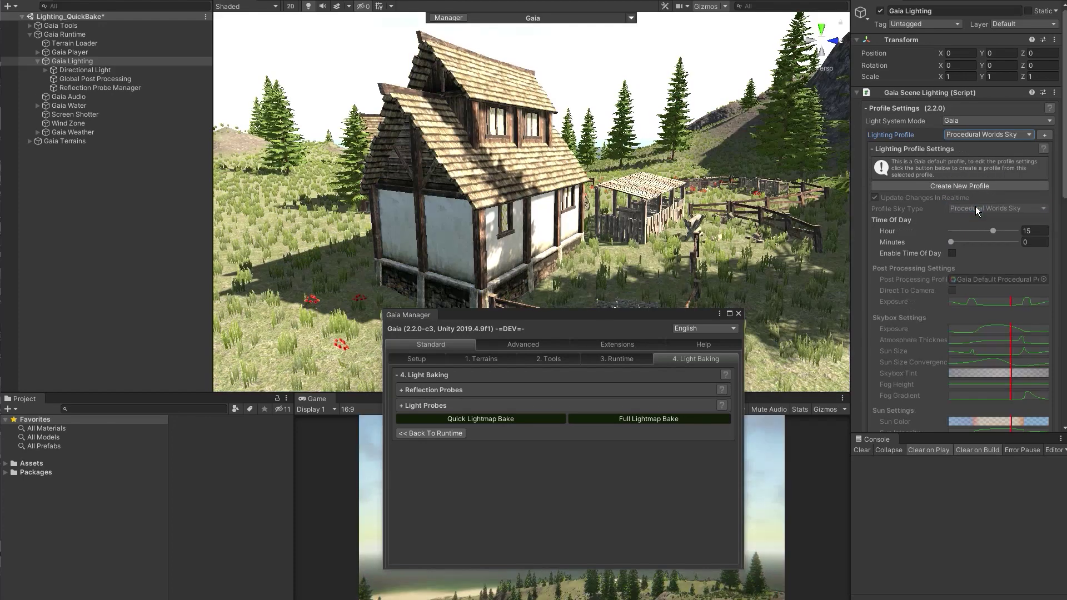
pyautogui.click(490, 421)
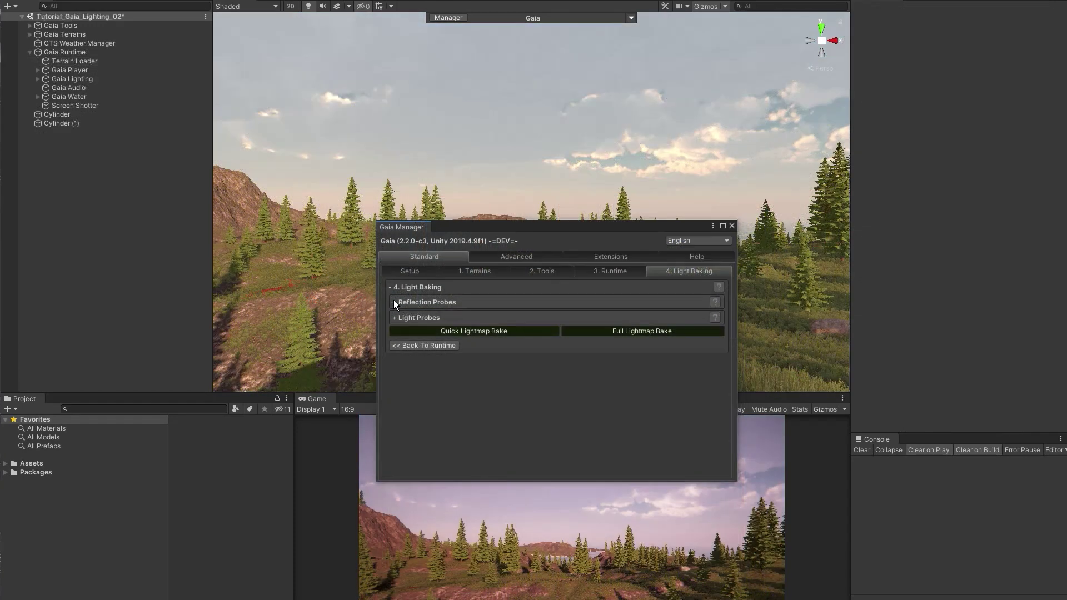
# Expand Reflection Probes and set Probe Mode to Realtime and Refresh Mode to Probe Manager
pyautogui.click(394, 302)
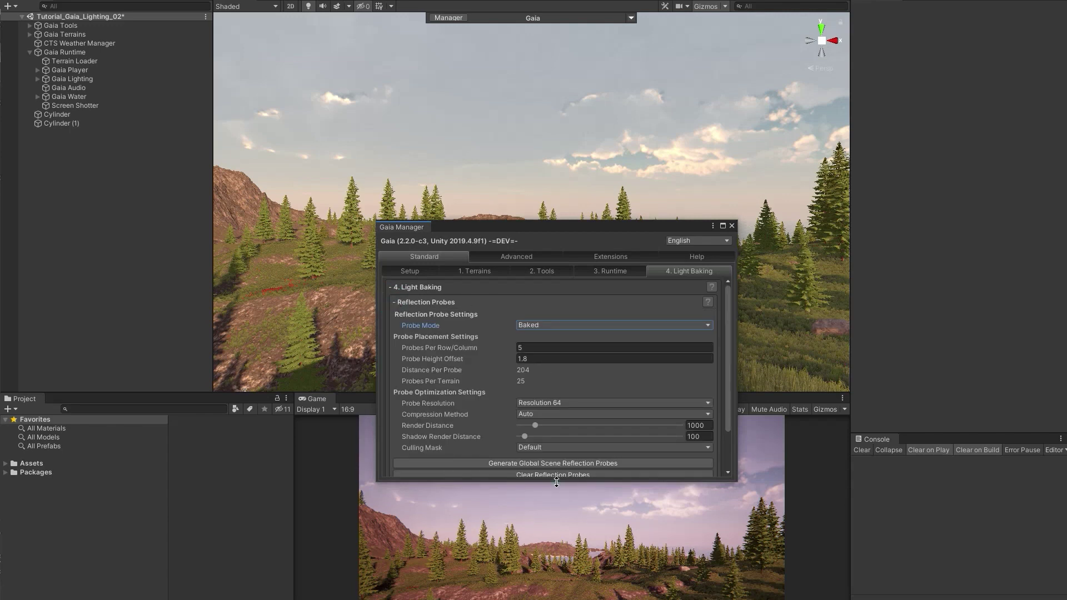
pyautogui.moveTo(555, 480); pyautogui.dragTo(553, 572)
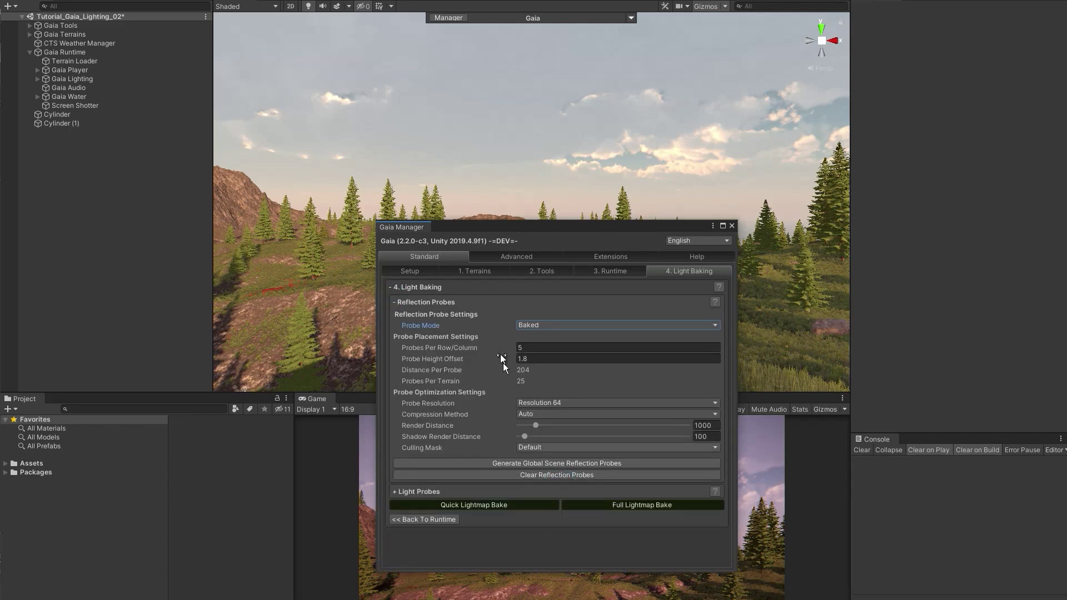
pyautogui.click(528, 326)
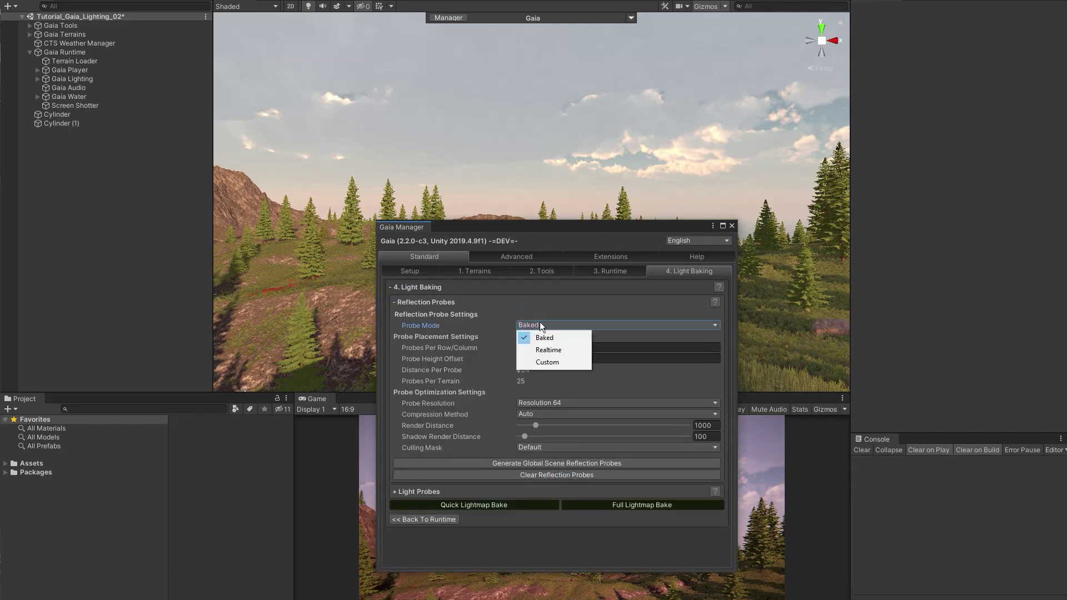
pyautogui.click(562, 348)
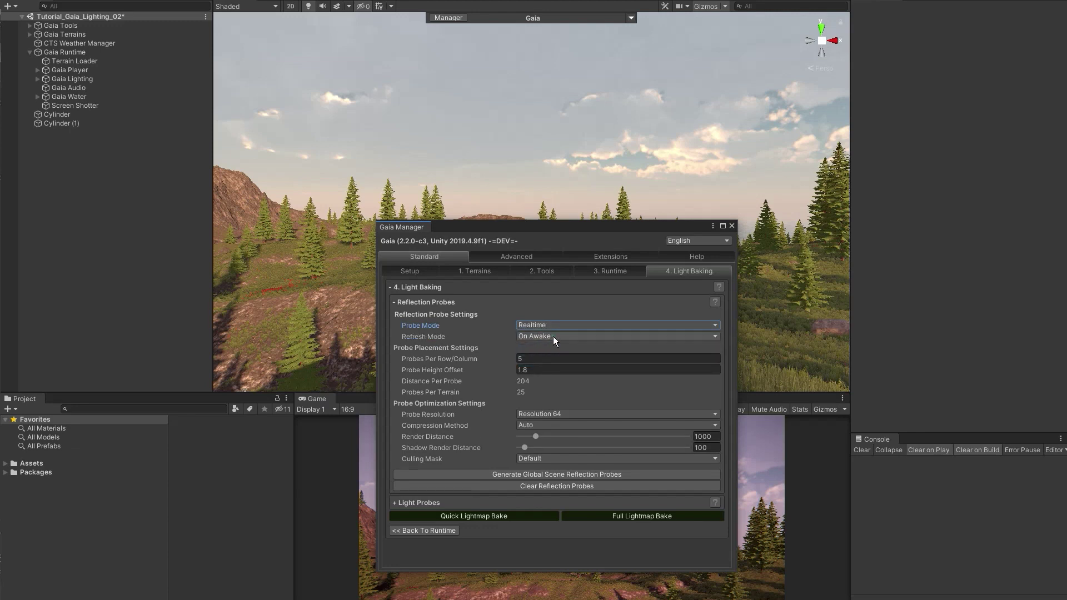
pyautogui.click(553, 336)
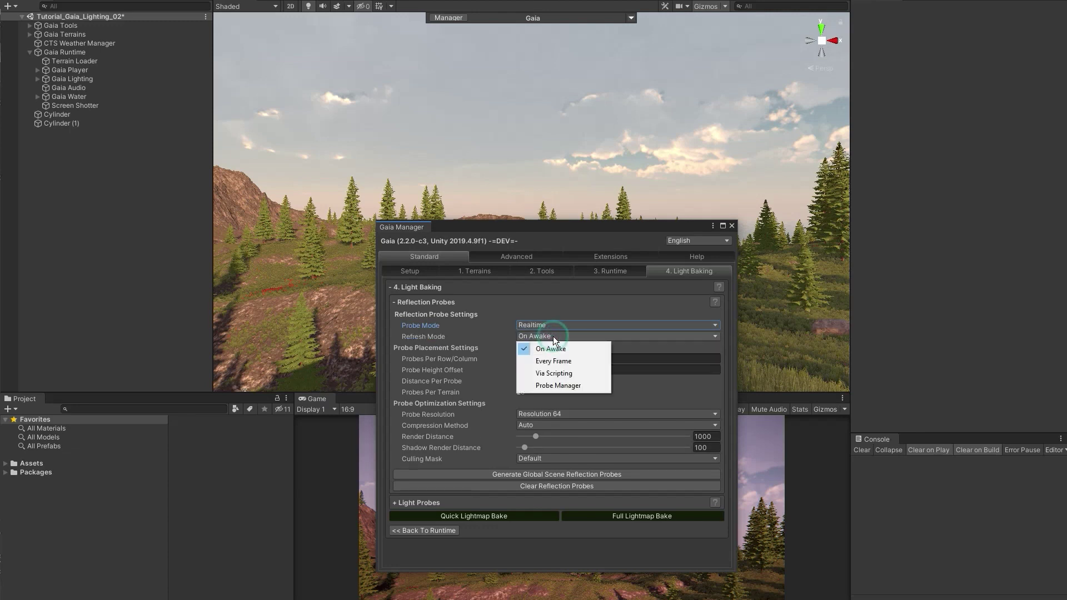
pyautogui.click(579, 385)
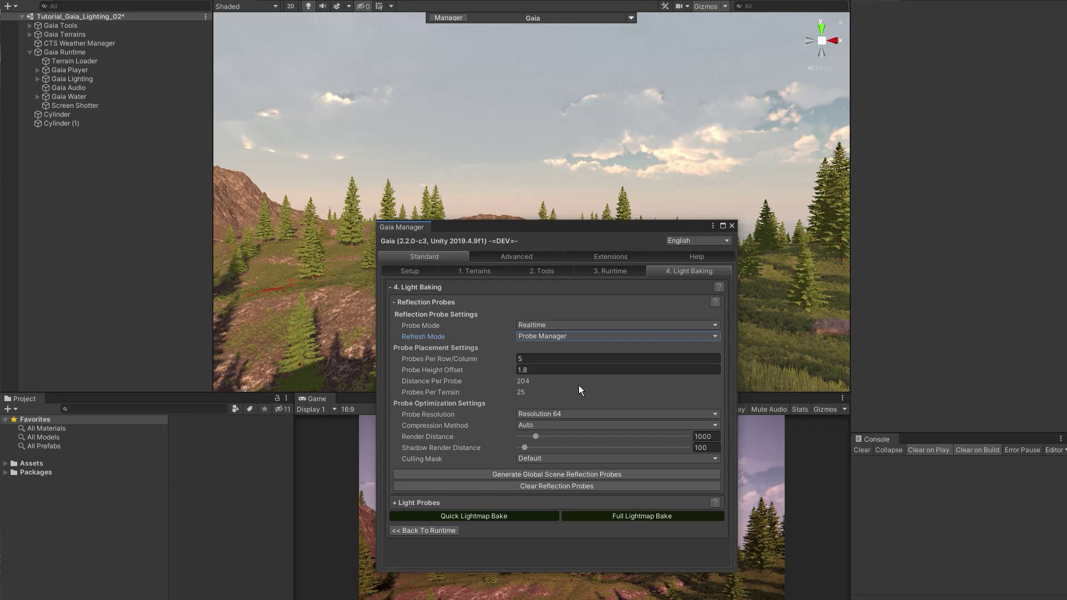
# Give the reflection probes 10 per row, render distance 500 and a Mixed culling mask
pyautogui.click(549, 359)
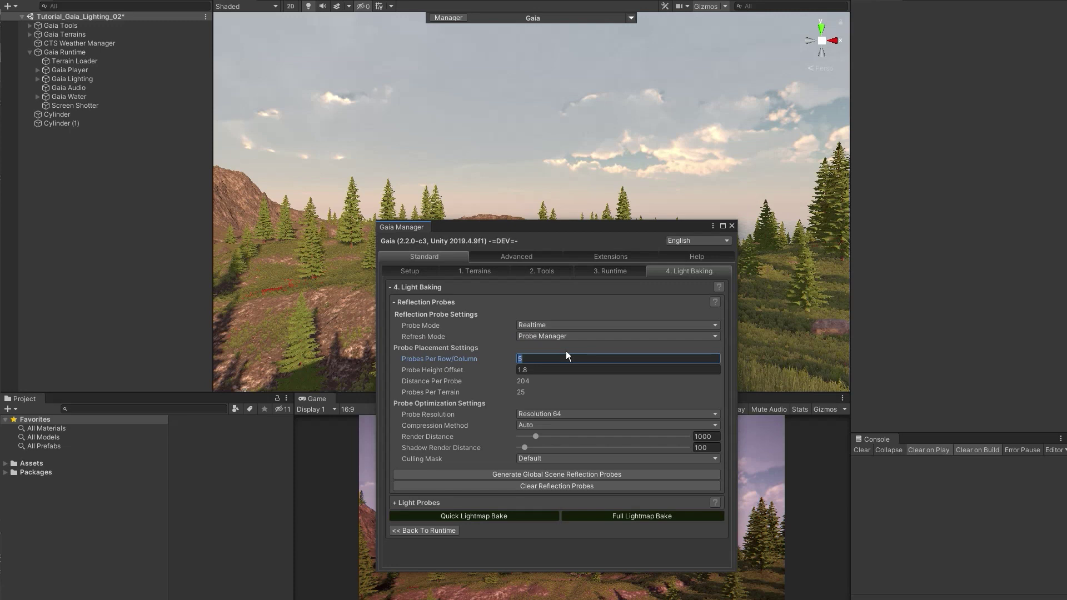
pyautogui.write('10')
pyautogui.click(546, 370)
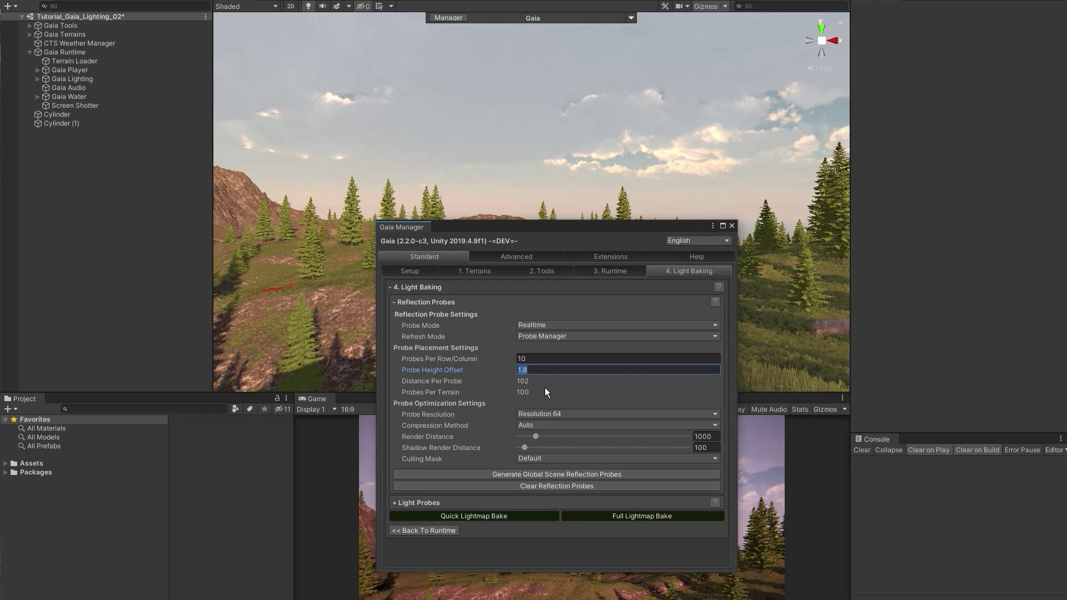
pyautogui.click(703, 436)
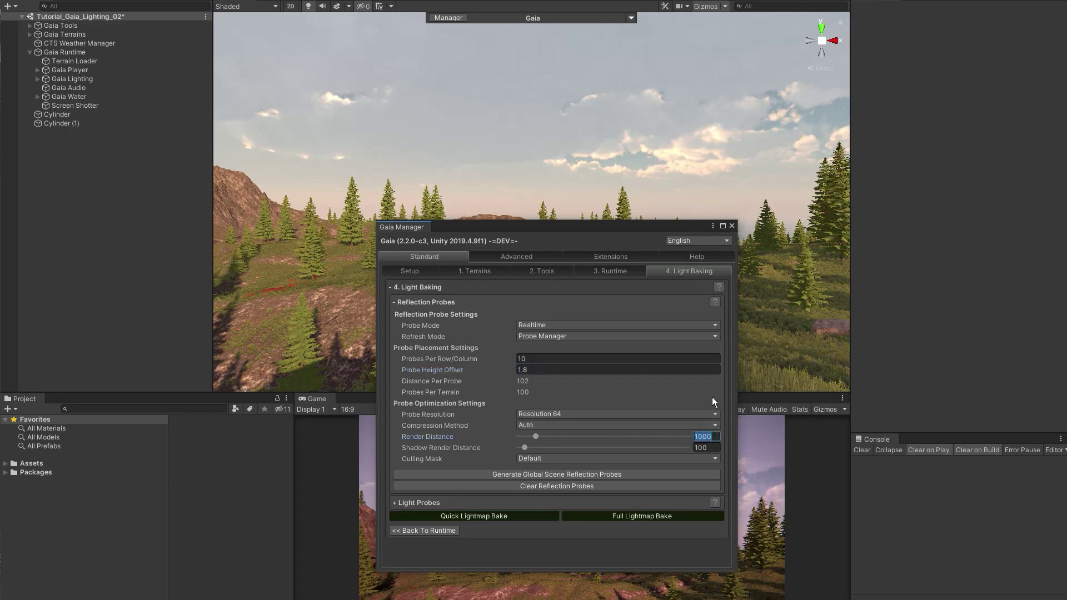
pyautogui.write('500')
pyautogui.click(529, 459)
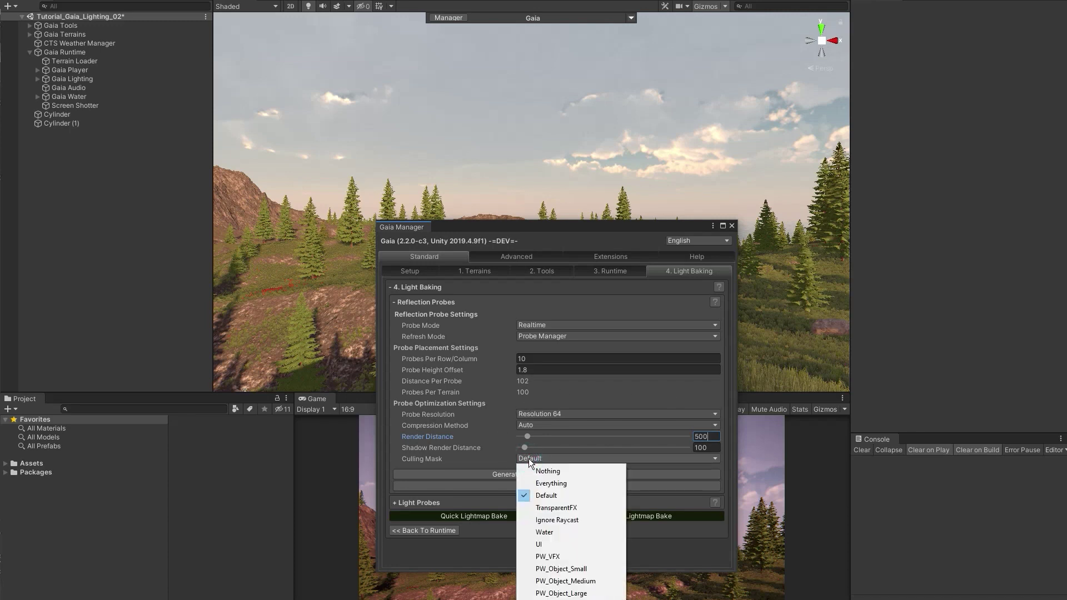
pyautogui.click(556, 483)
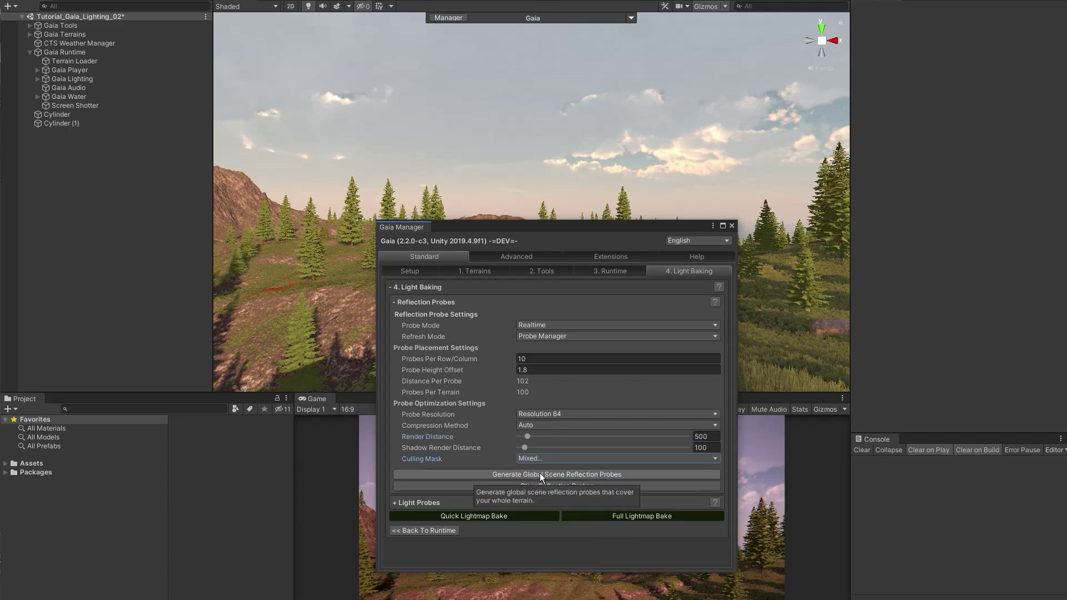
# Generate and confirm global reflection probes, then step through the generated probes under the terrain
pyautogui.click(541, 475)
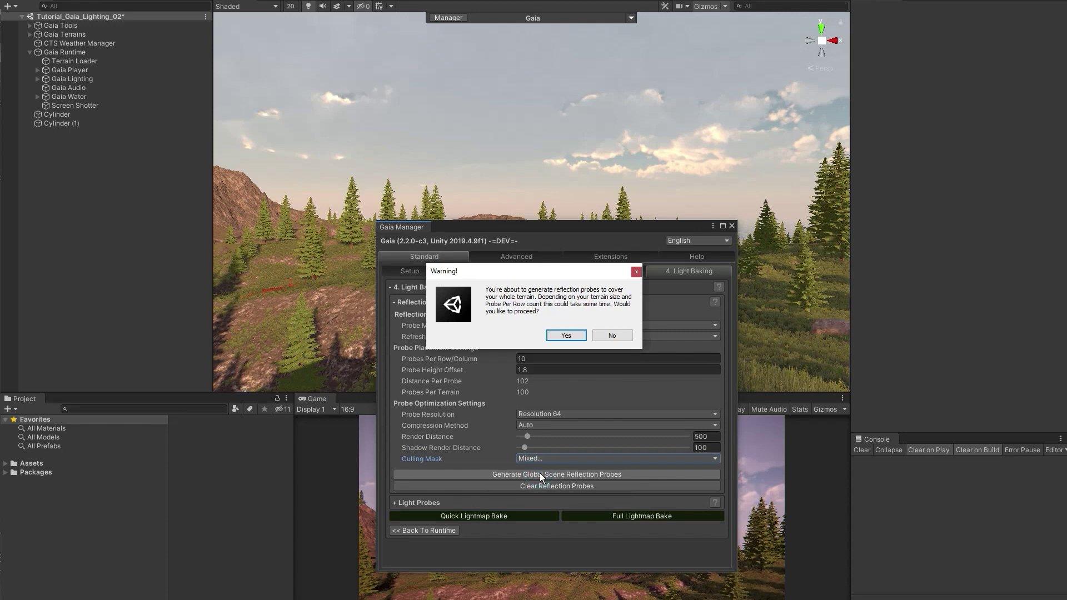
pyautogui.click(574, 337)
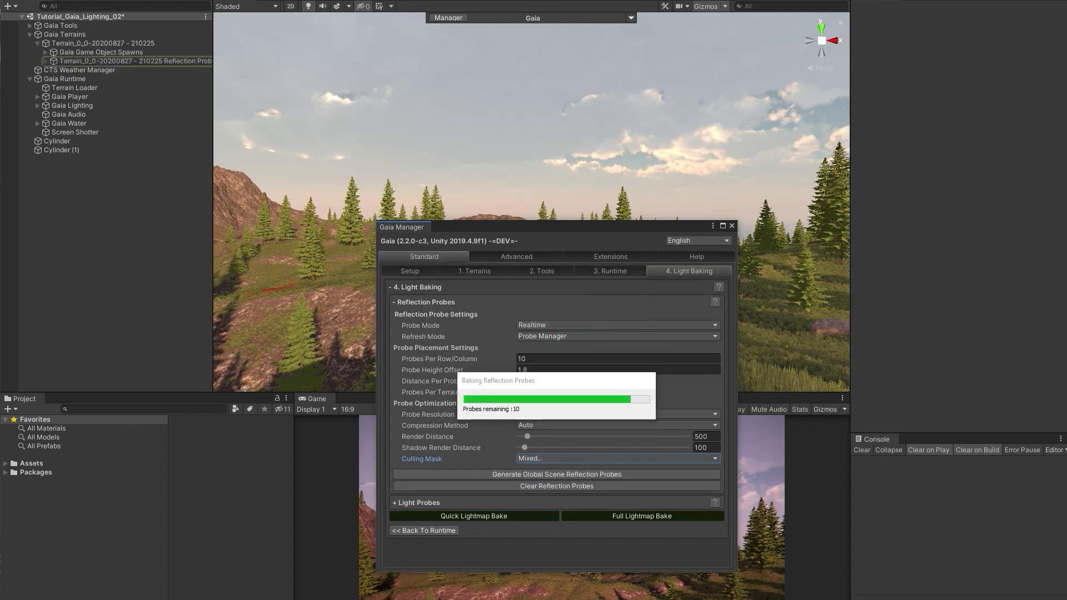
pyautogui.click(45, 61)
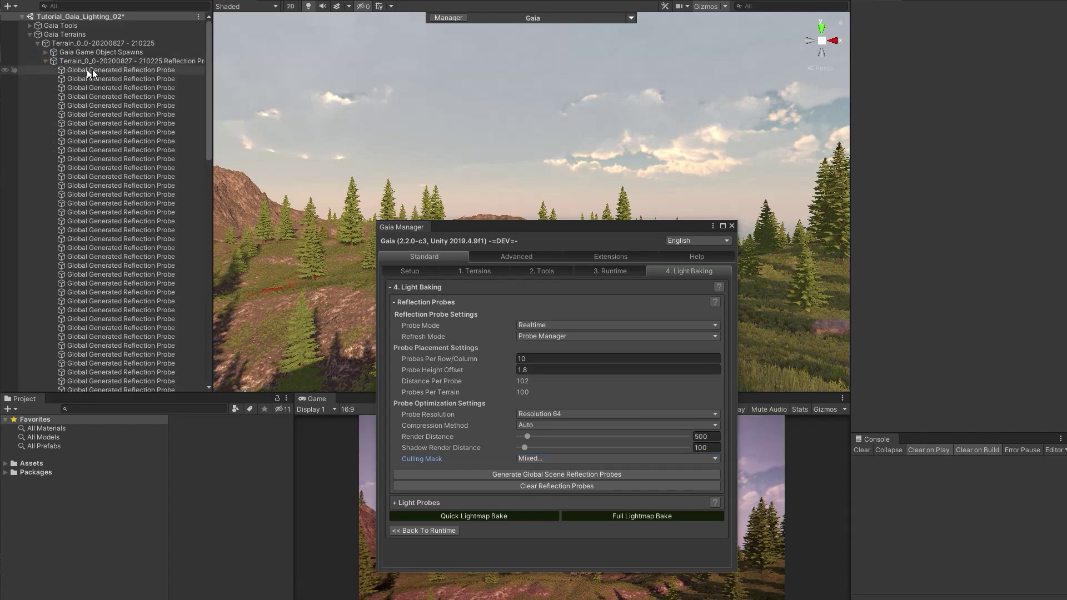
pyautogui.click(135, 70)
pyautogui.press('Down')
pyautogui.press('Down')
pyautogui.press('Down')
pyautogui.press('Down')
pyautogui.press('Down')
pyautogui.press('Down')
pyautogui.press('Down')
pyautogui.press('Down')
pyautogui.press('Down')
pyautogui.press('Down')
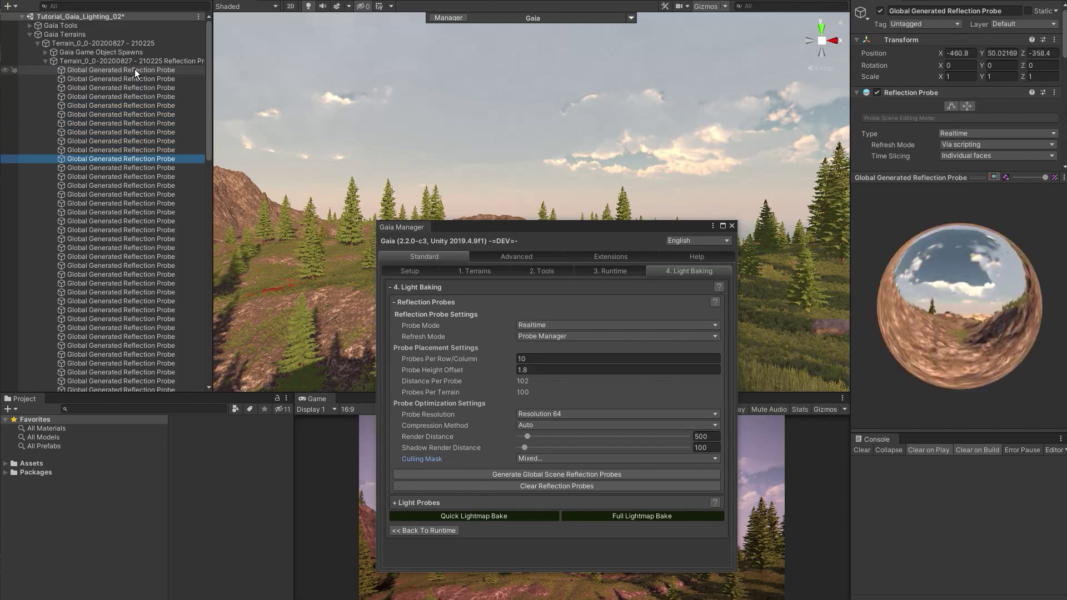
pyautogui.press('Down')
pyautogui.press('Down')
pyautogui.press('Down')
pyautogui.press('Down')
pyautogui.press('Down')
pyautogui.press('Down')
pyautogui.press('Down')
pyautogui.press('Down')
pyautogui.press('Down')
pyautogui.press('Down')
pyautogui.press('Down')
pyautogui.press('Down')
pyautogui.press('Down')
pyautogui.press('Down')
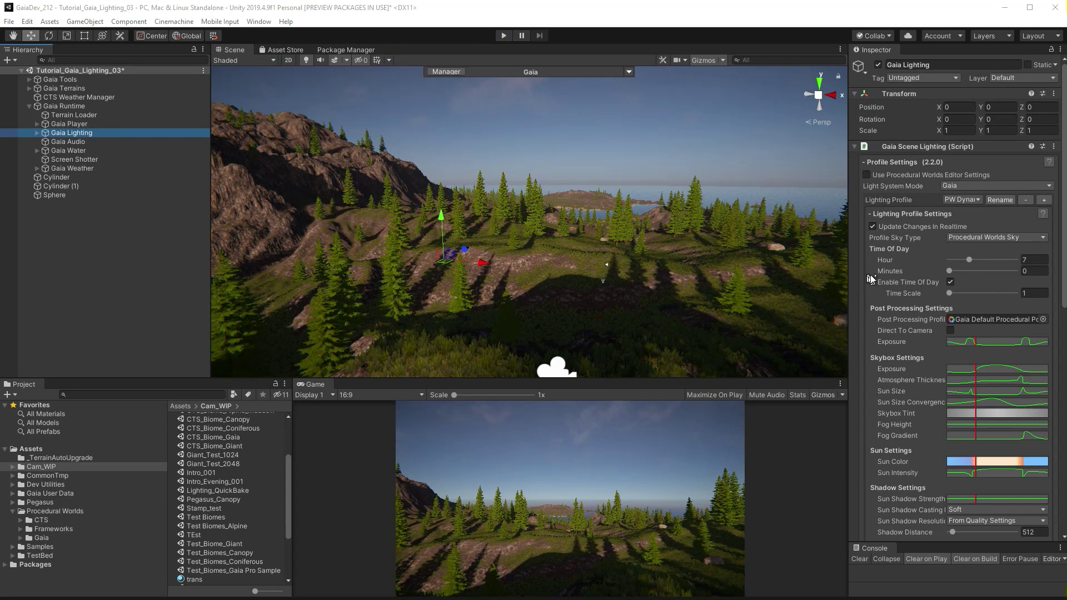
# Enter Play mode with Time Of Day enabled and move the hour from 4 to 10
pyautogui.click(951, 282)
pyautogui.click(949, 282)
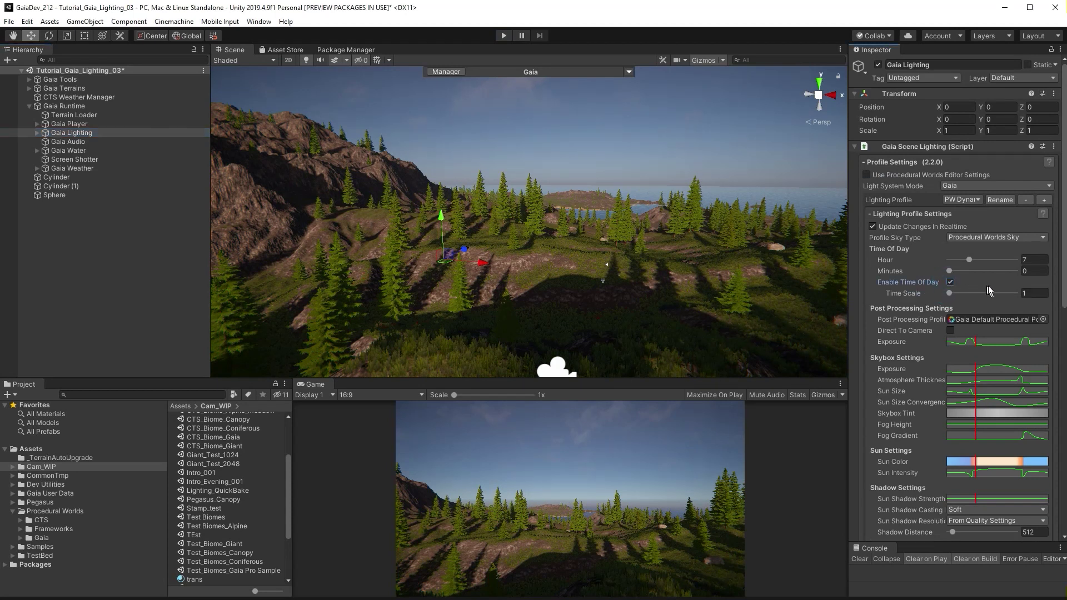
pyautogui.click(1034, 271)
pyautogui.click(1037, 261)
pyautogui.click(504, 35)
pyautogui.moveTo(965, 299); pyautogui.dragTo(1003, 302)
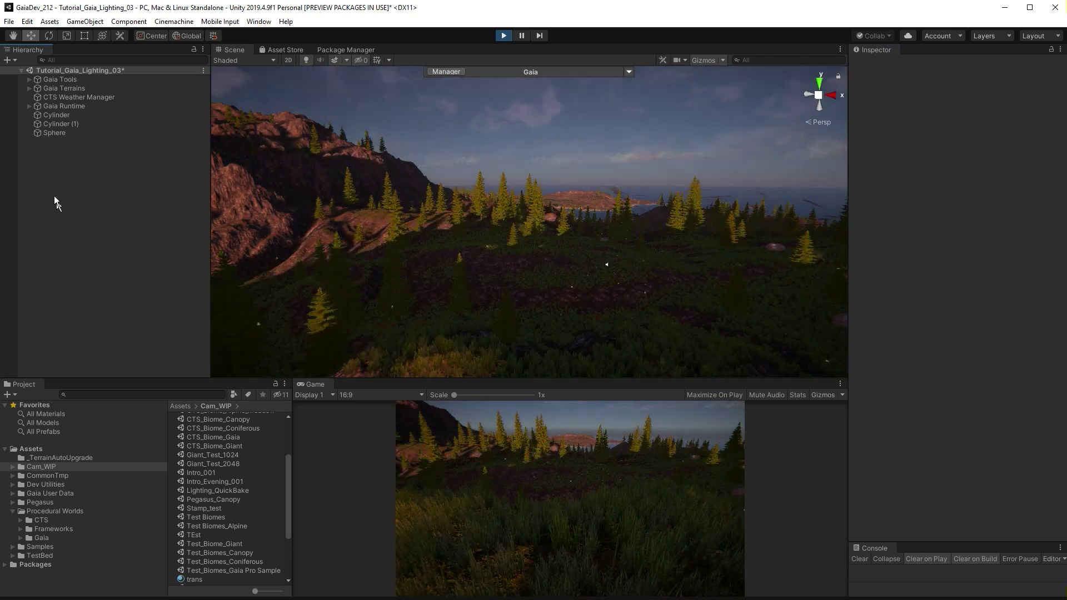
# Select Reflection Probe Manager under Gaia Runtime > Gaia Lighting and turn on Check Time Of Day
pyautogui.click(29, 106)
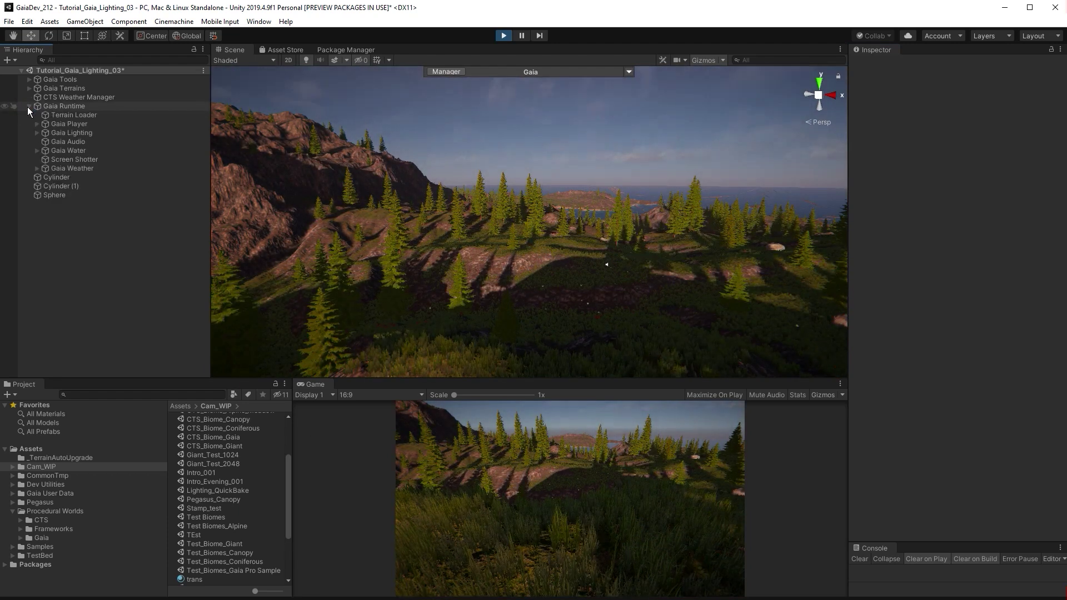
pyautogui.click(36, 133)
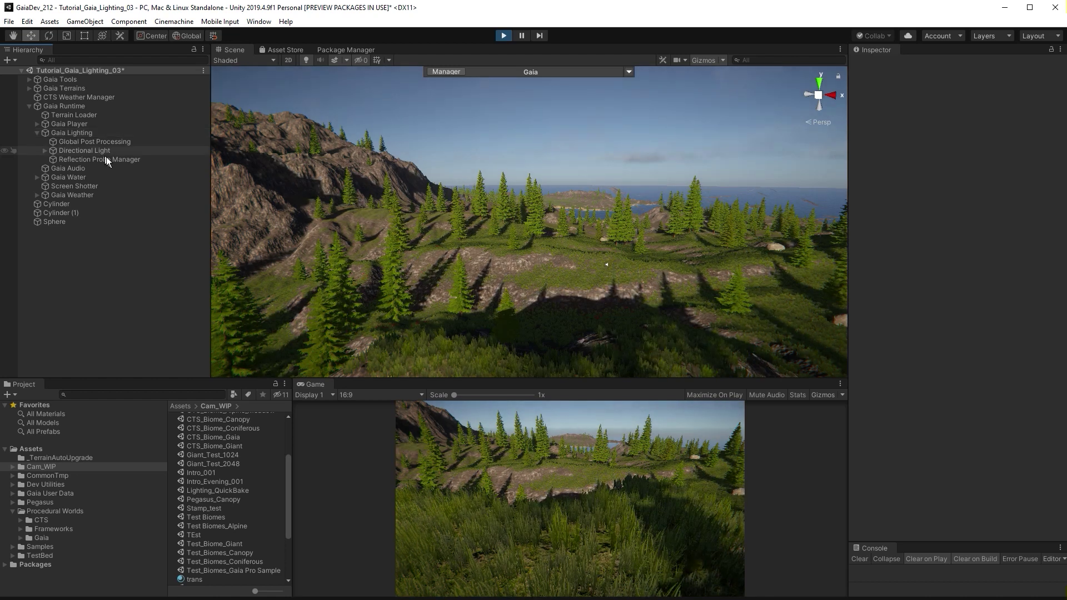
pyautogui.click(109, 160)
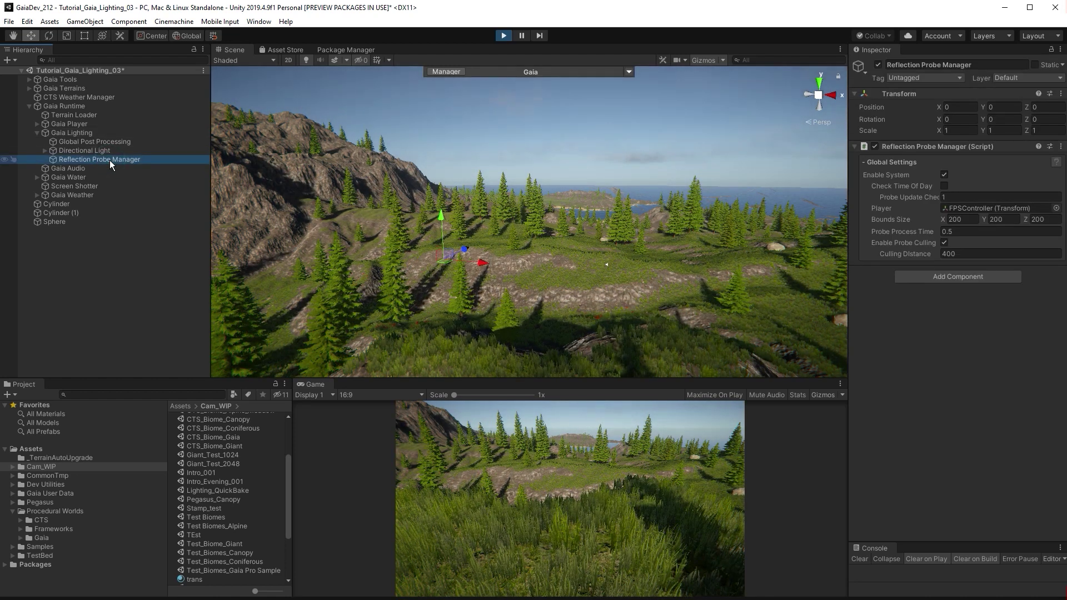
pyautogui.click(945, 186)
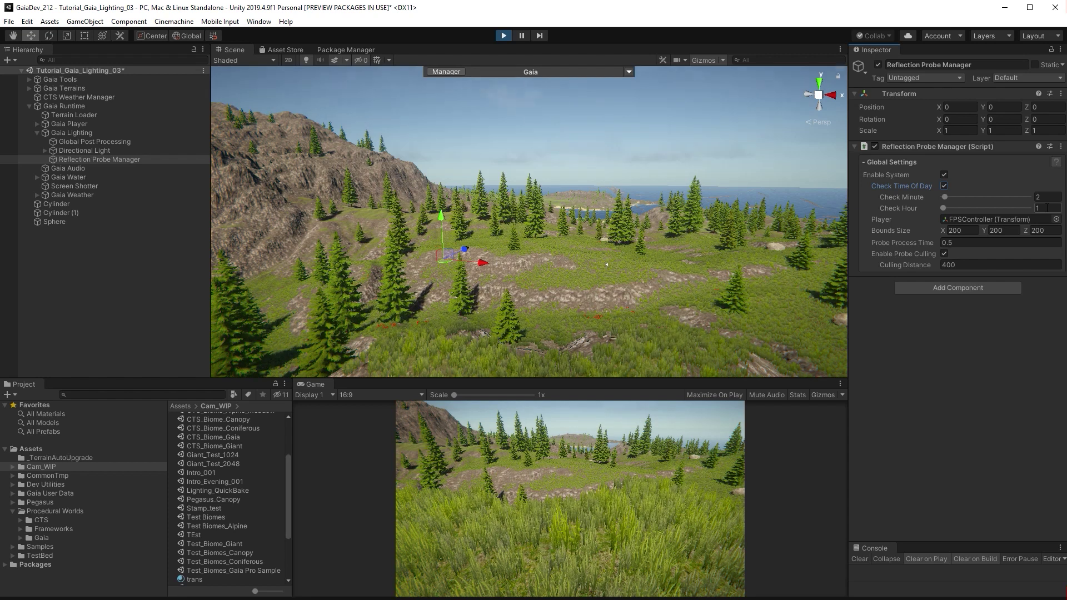
pyautogui.click(945, 186)
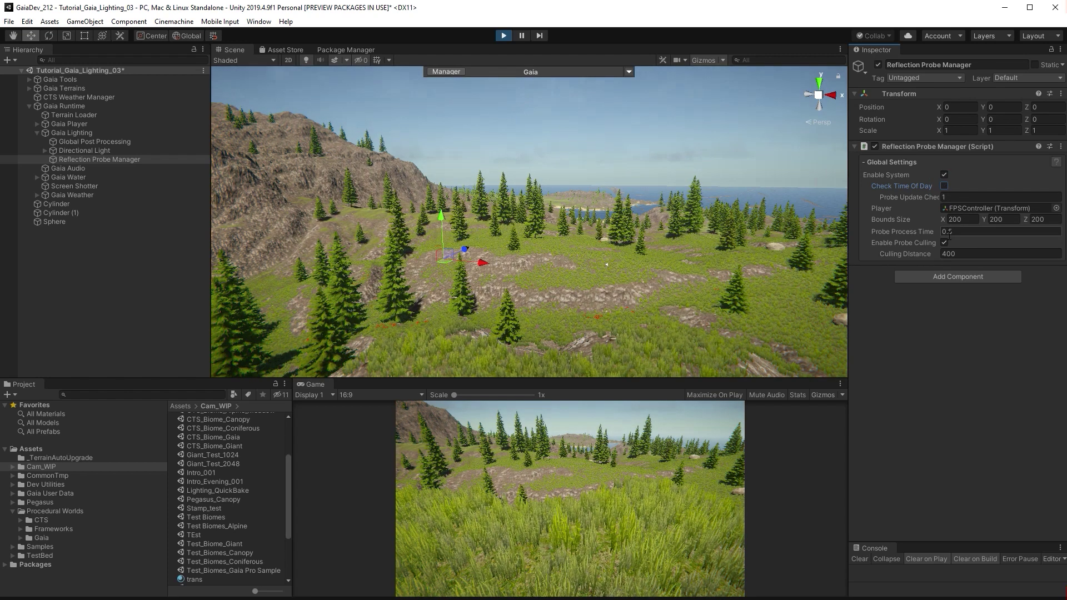
pyautogui.click(948, 197)
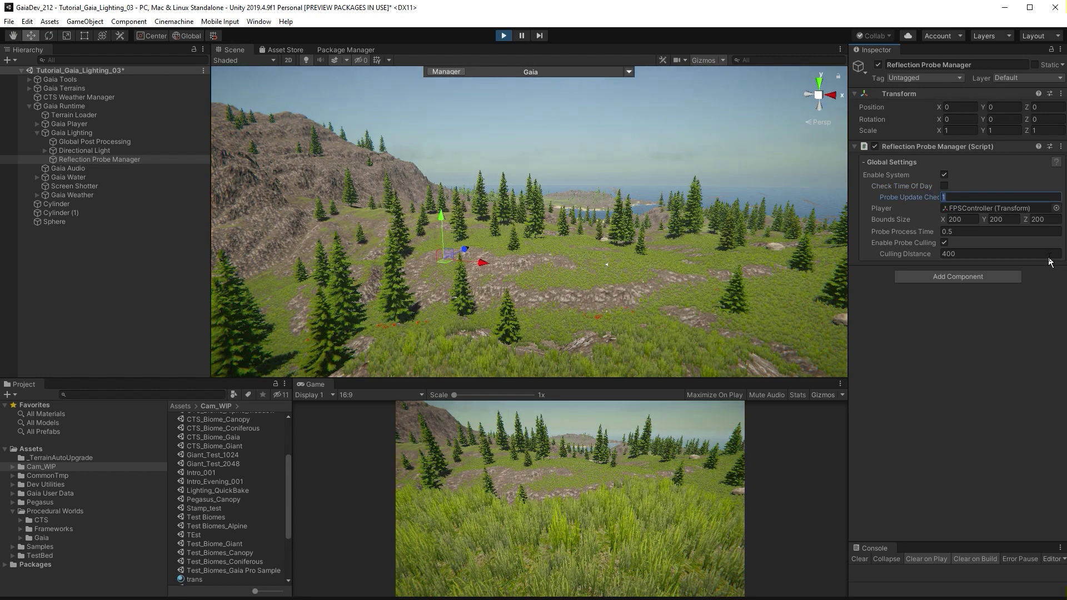
pyautogui.click(977, 195)
pyautogui.click(944, 185)
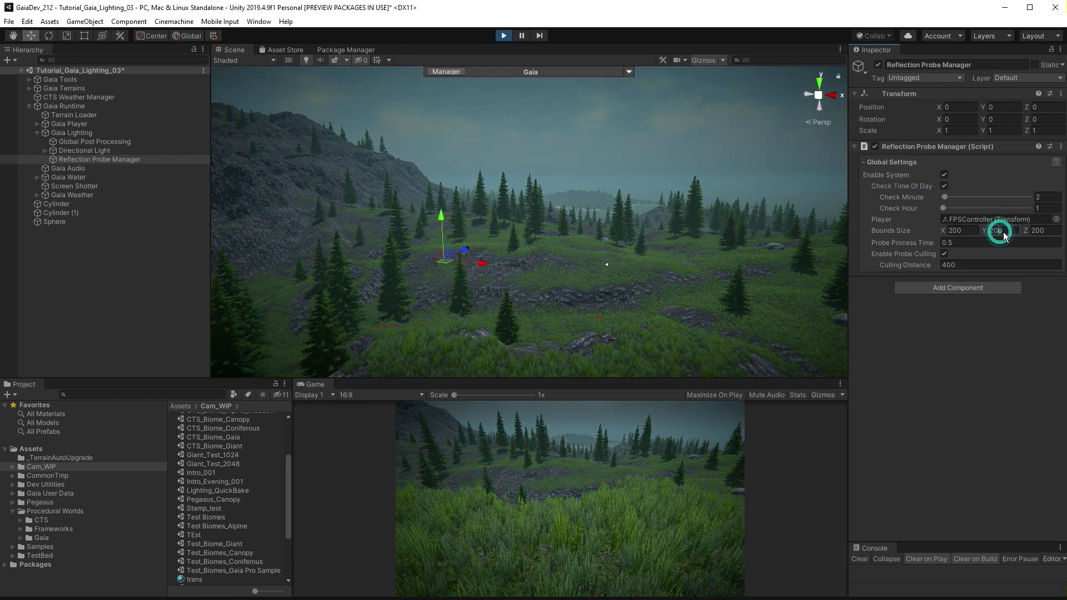
# Review bounds size 200 and process time 0.5, keeping probe culling on at distance 400
pyautogui.click(1039, 230)
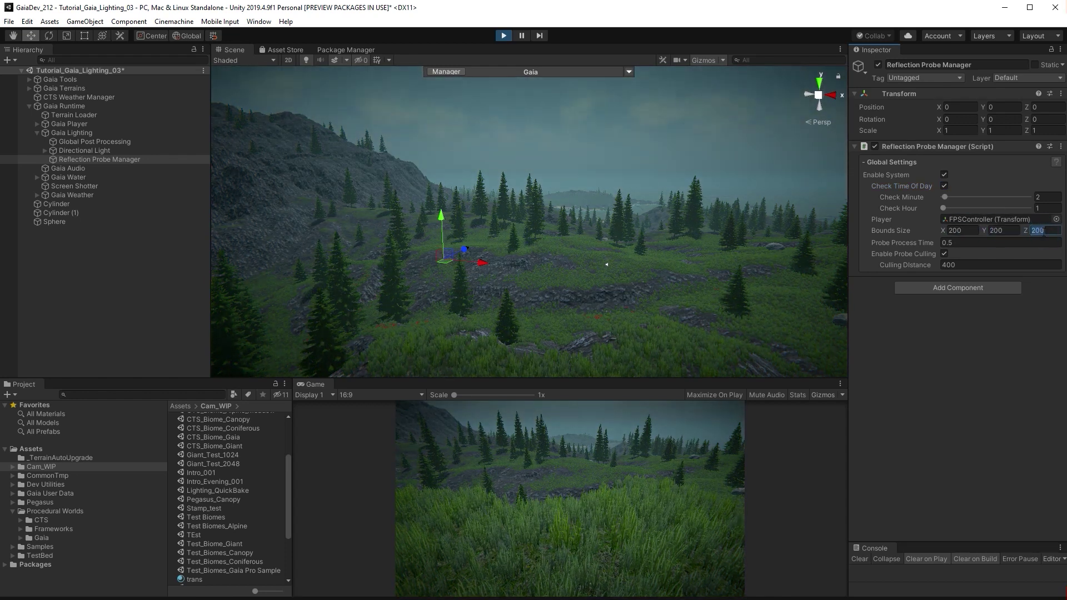
pyautogui.click(983, 241)
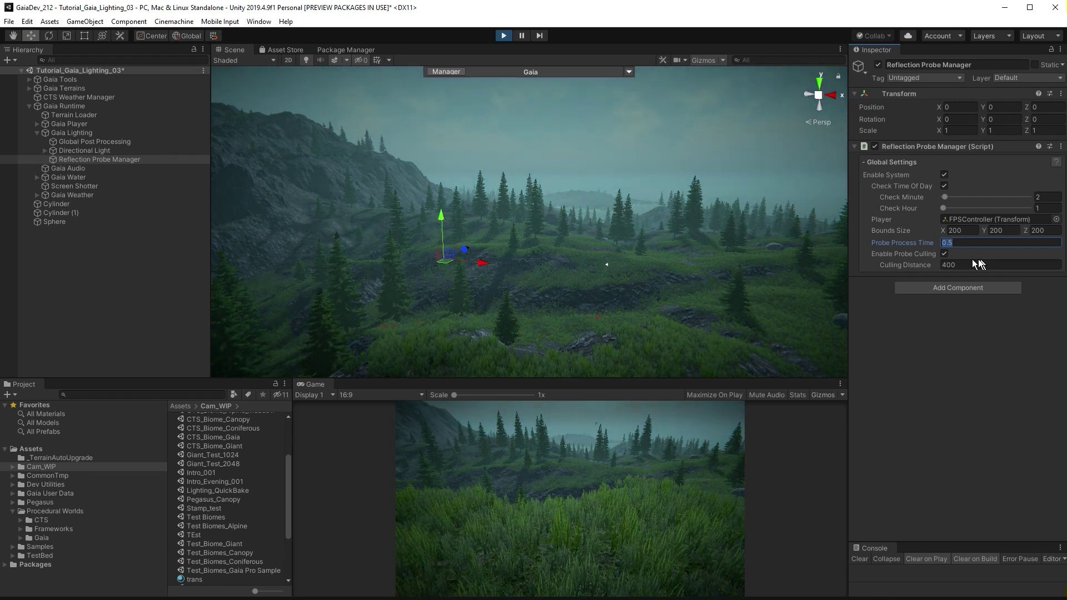
pyautogui.click(944, 254)
pyautogui.click(944, 254)
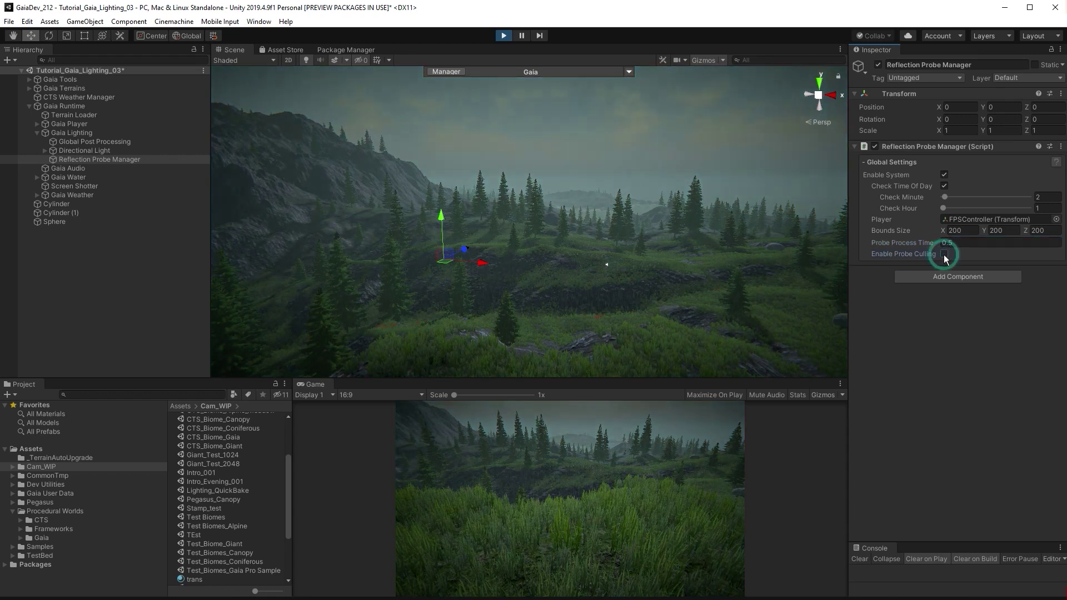
pyautogui.click(976, 265)
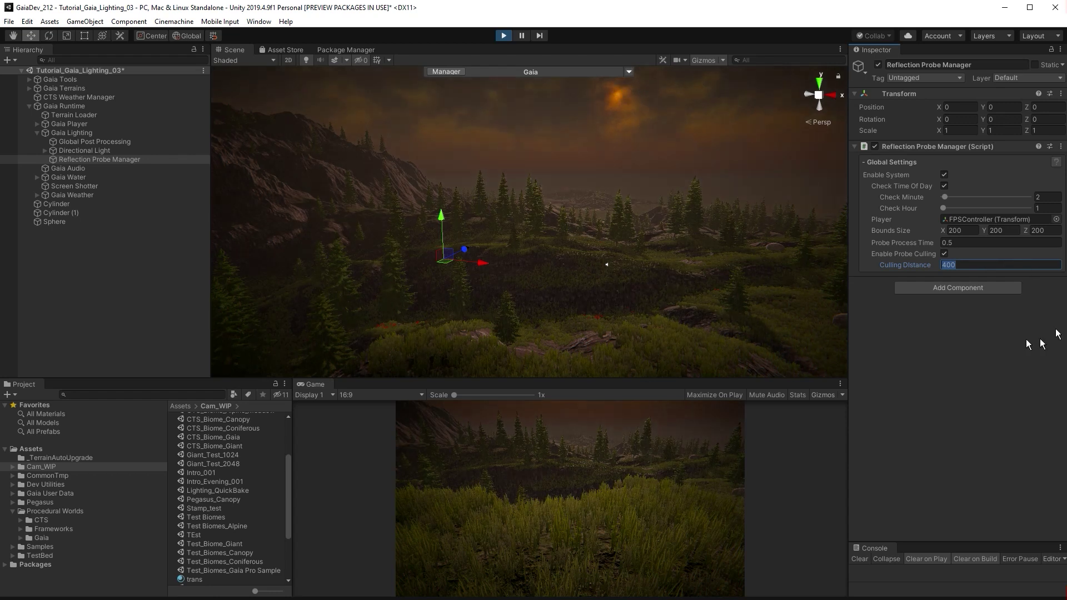
pyautogui.click(394, 318)
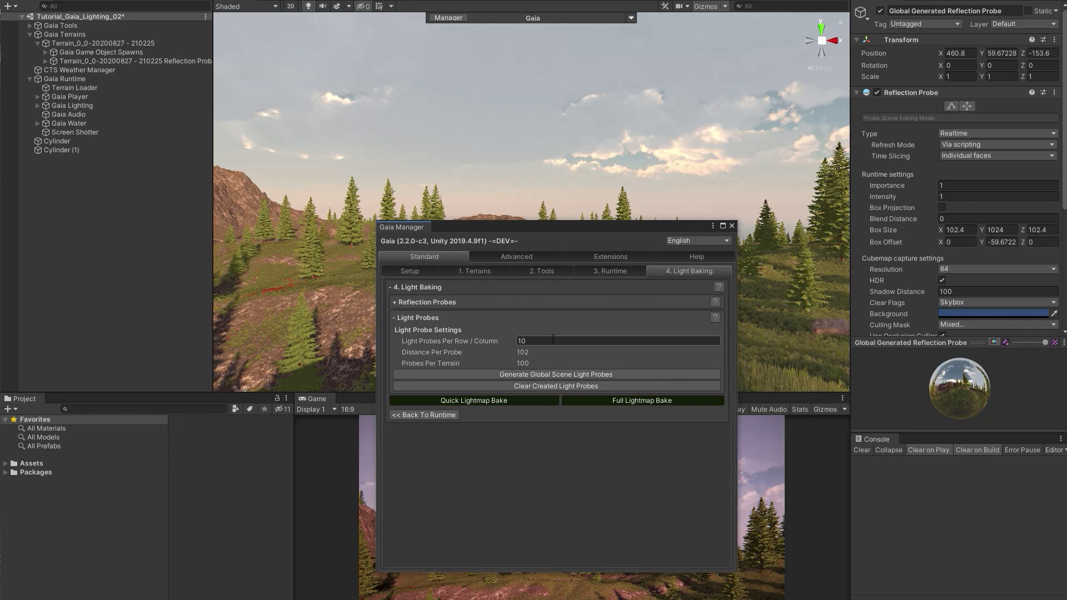
# Generate global light probes across the terrain and run a confirmed Full Lightmap Bake
pyautogui.click(602, 374)
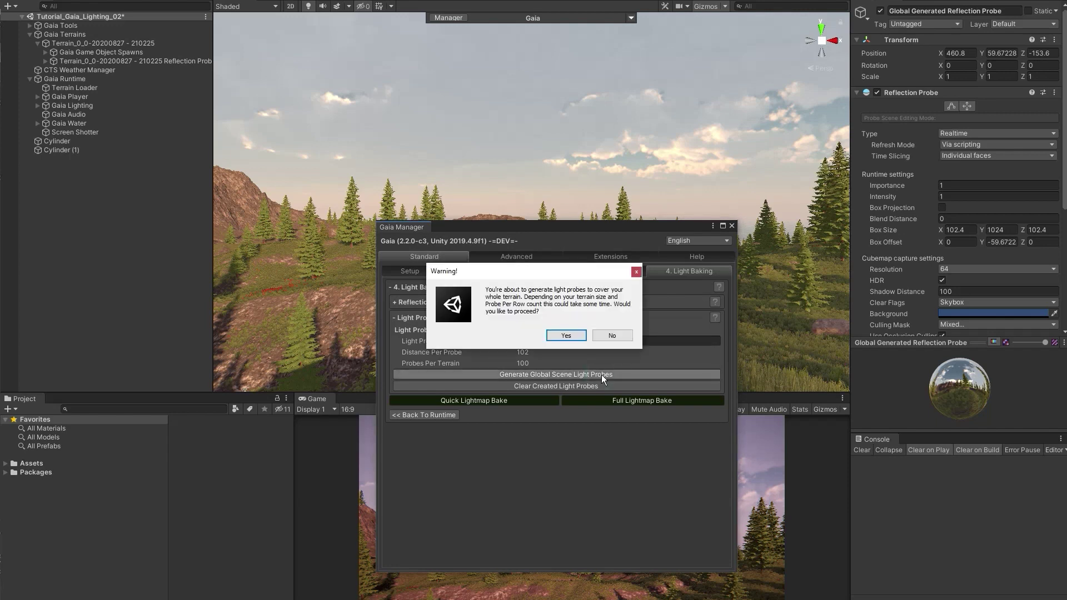
pyautogui.click(576, 338)
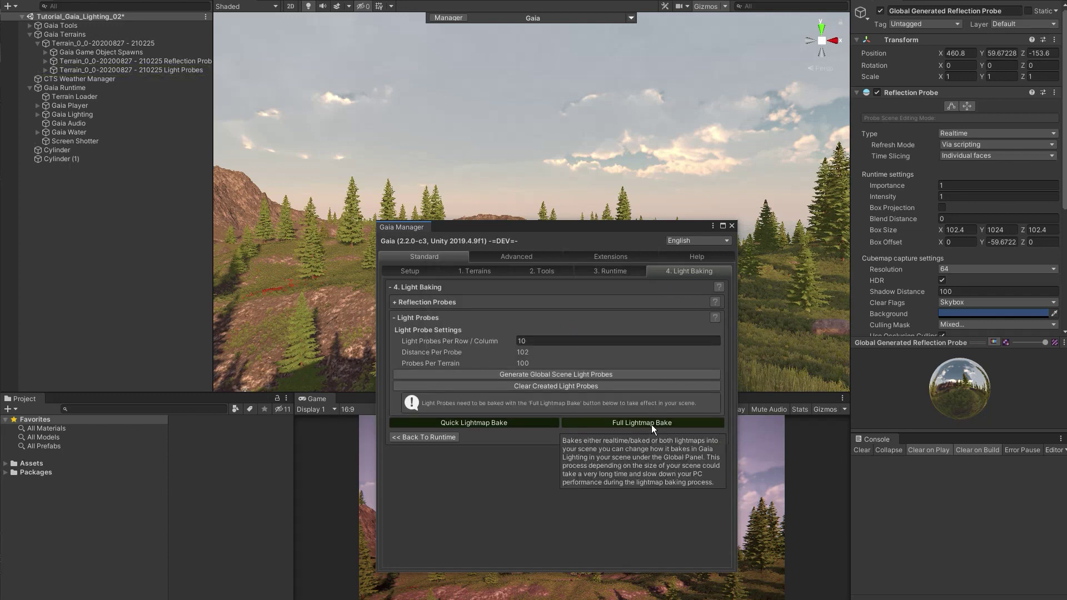
pyautogui.click(652, 424)
pyautogui.click(575, 336)
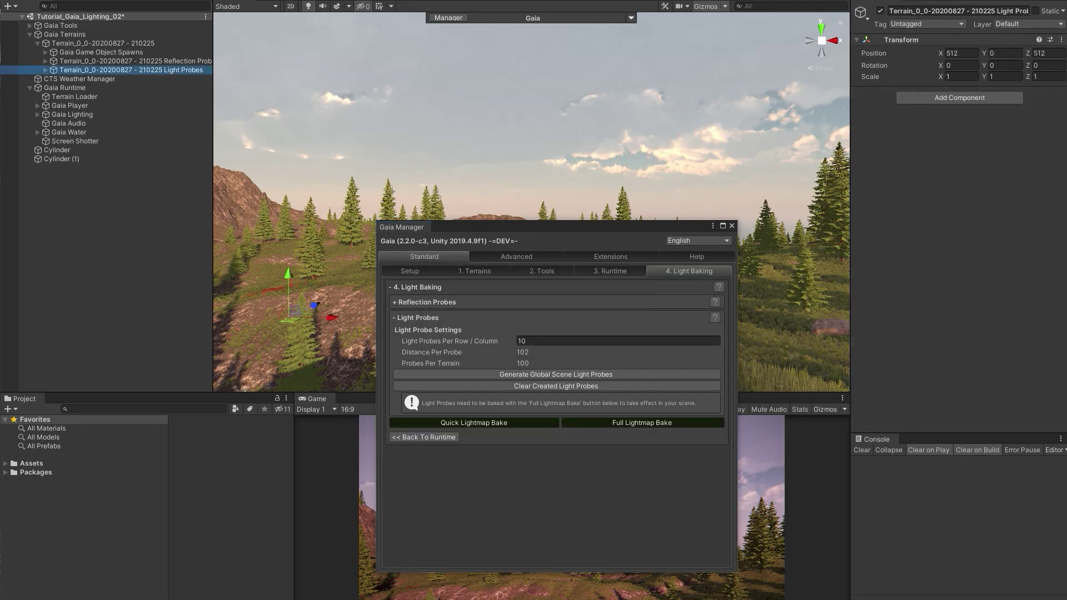
# Frame the generated Light Probes group in the scene and orbit to view the probe grid
pyautogui.moveTo(661, 228); pyautogui.dragTo(635, 450)
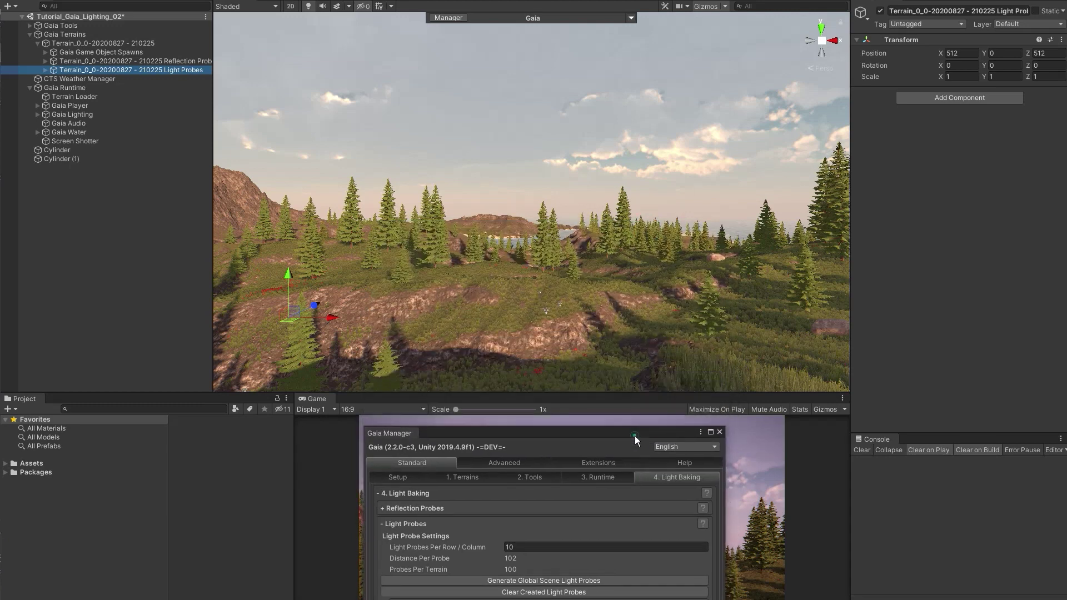
pyautogui.click(46, 70)
pyautogui.doubleClick(83, 78)
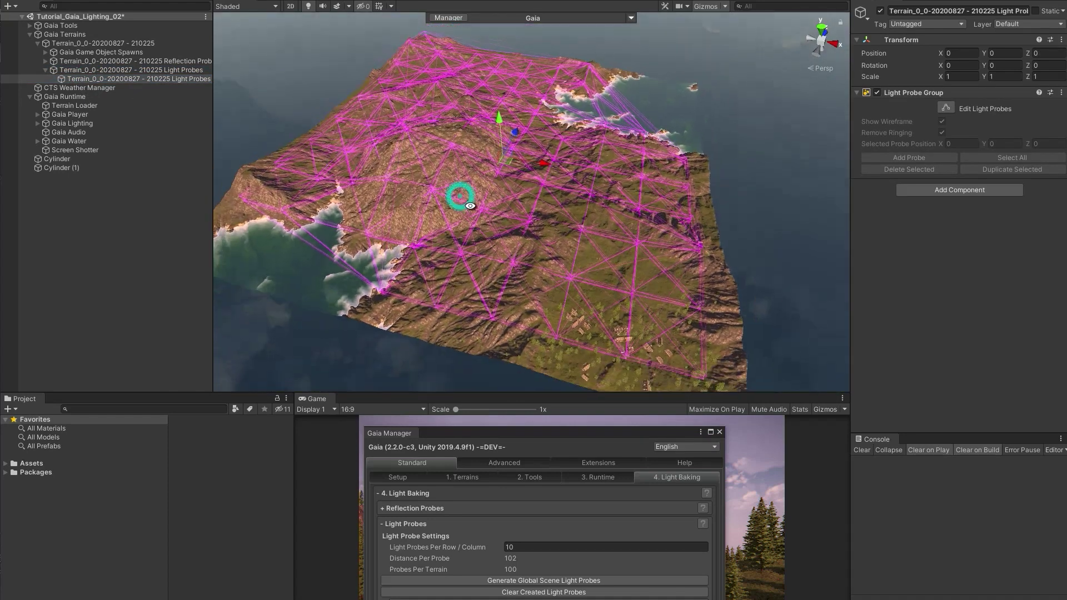
pyautogui.keyDown('alt'); pyautogui.moveTo(452, 191); pyautogui.dragTo(356, 330); pyautogui.keyUp('alt')
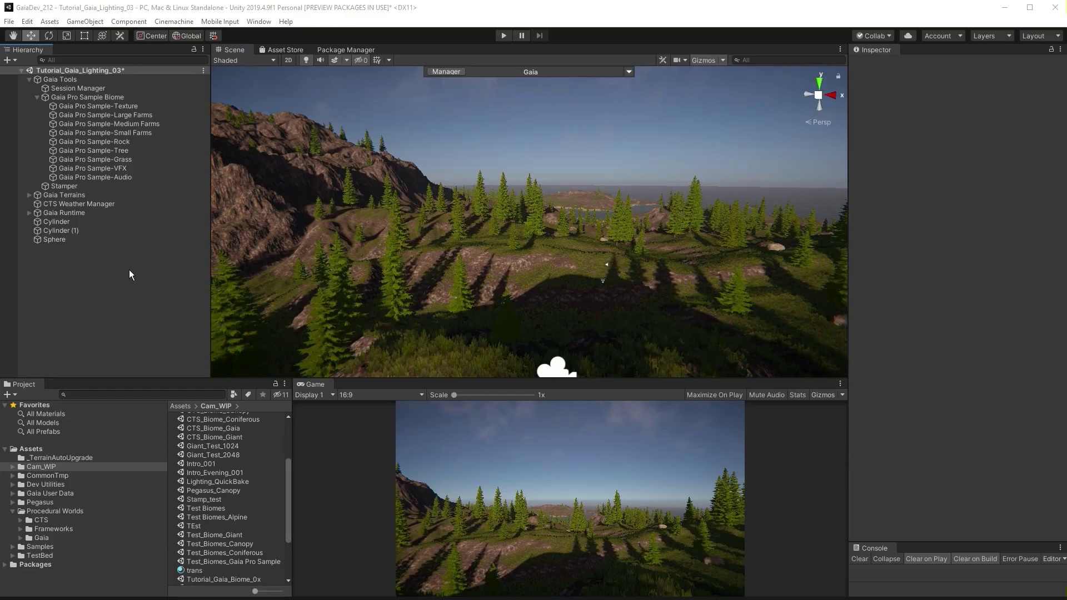
# Save a new Reflection Probe as a Cam_WIP prefab and create a spawner for Gaia Pro Sample Biome
pyautogui.rightClick(129, 269)
pyautogui.moveTo(205, 422)
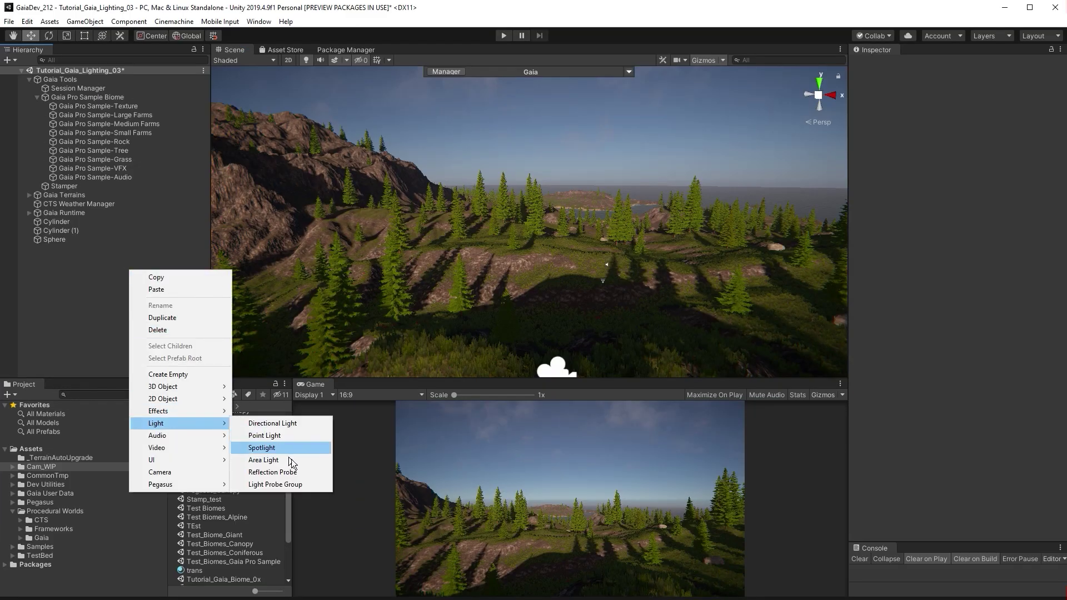
pyautogui.click(296, 474)
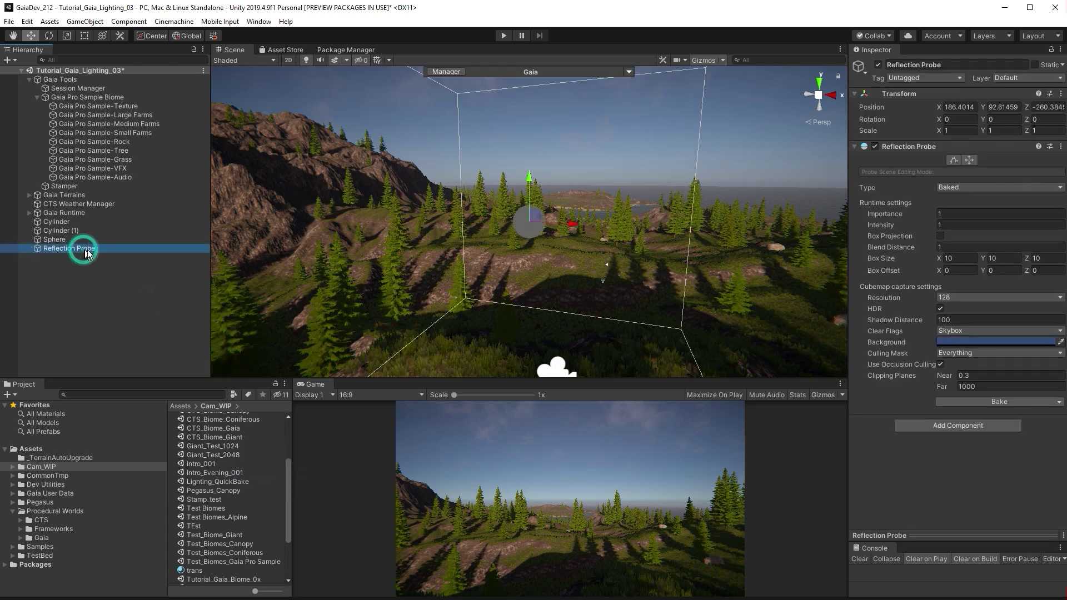
pyautogui.moveTo(86, 253); pyautogui.dragTo(274, 483)
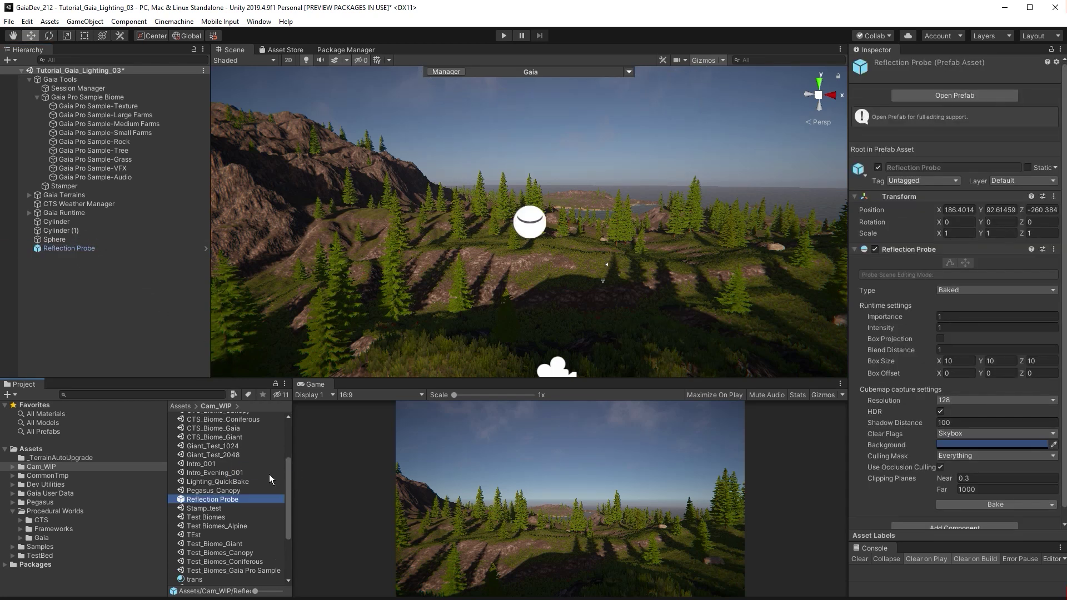
pyautogui.click(81, 99)
pyautogui.click(914, 450)
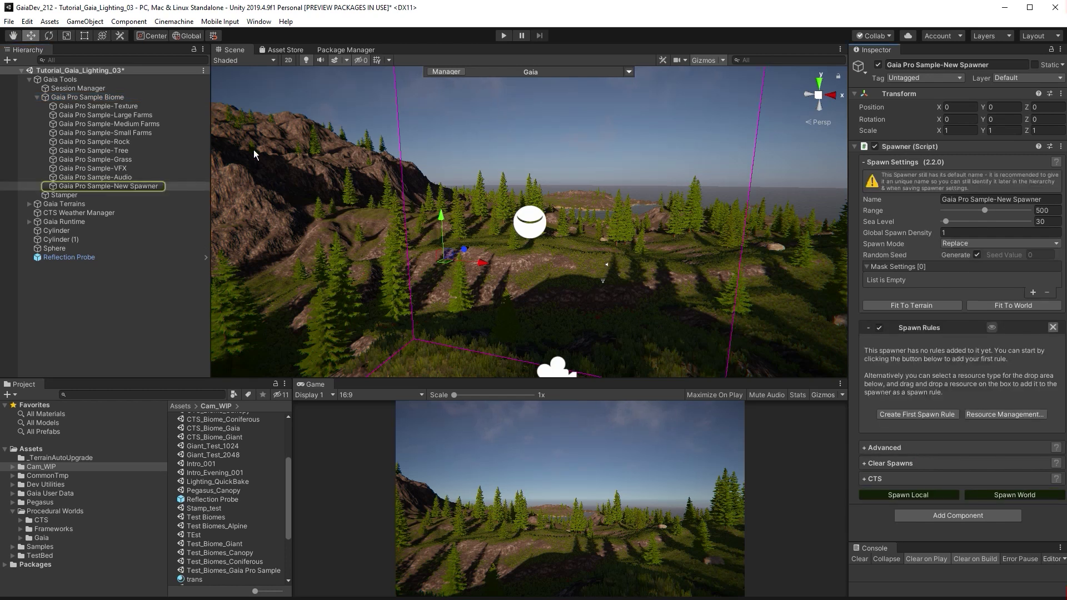
# In the New Spawner's Resource Management, set Drop Resource Type to Game Object
pyautogui.click(136, 189)
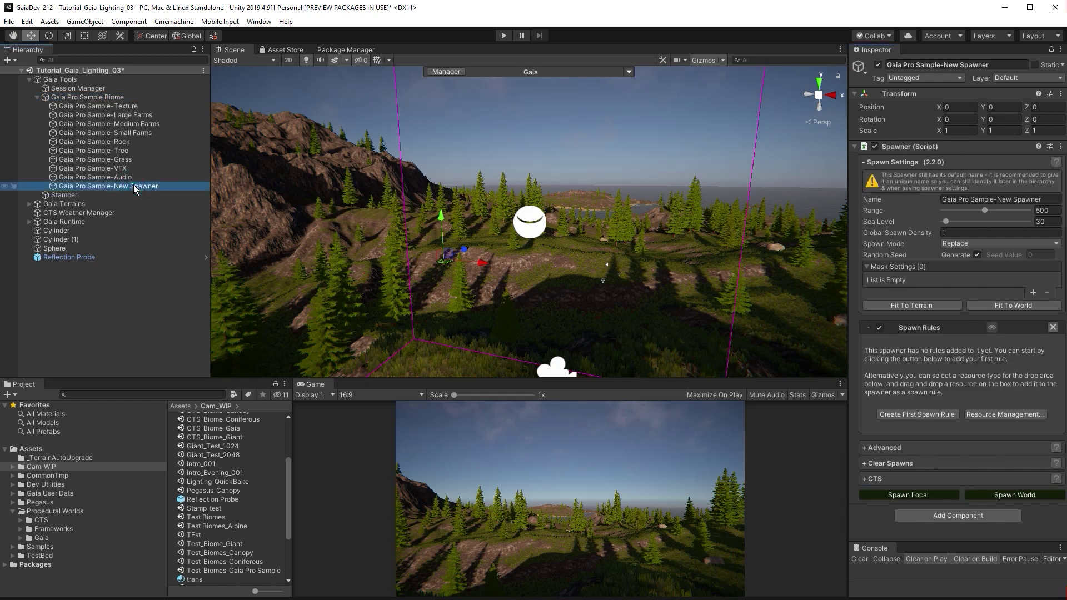
pyautogui.click(1002, 414)
pyautogui.scroll(-3, 996, 418)
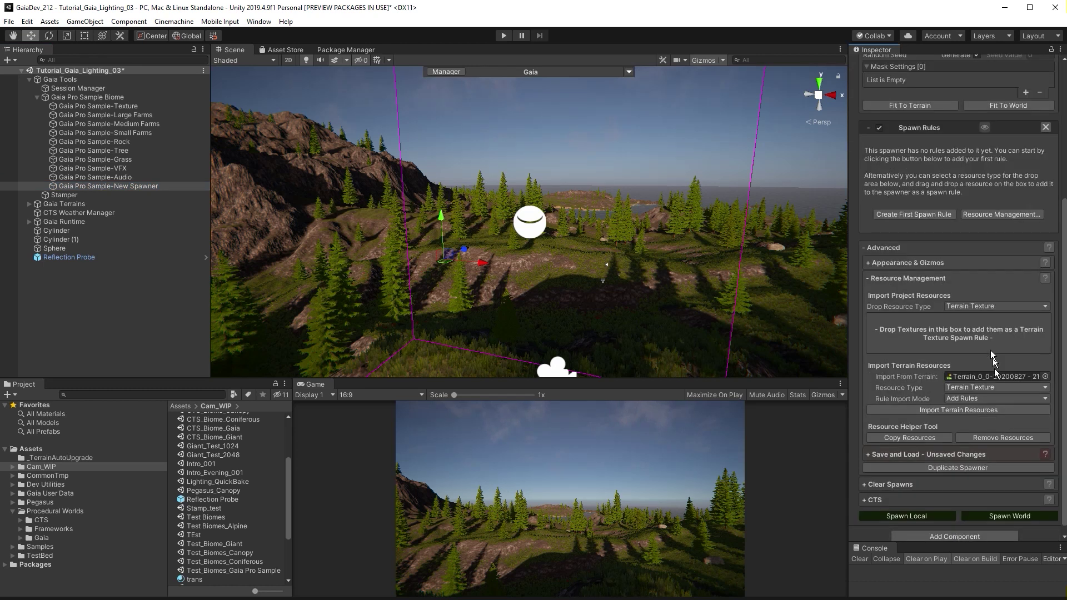
pyautogui.click(982, 306)
pyautogui.click(992, 357)
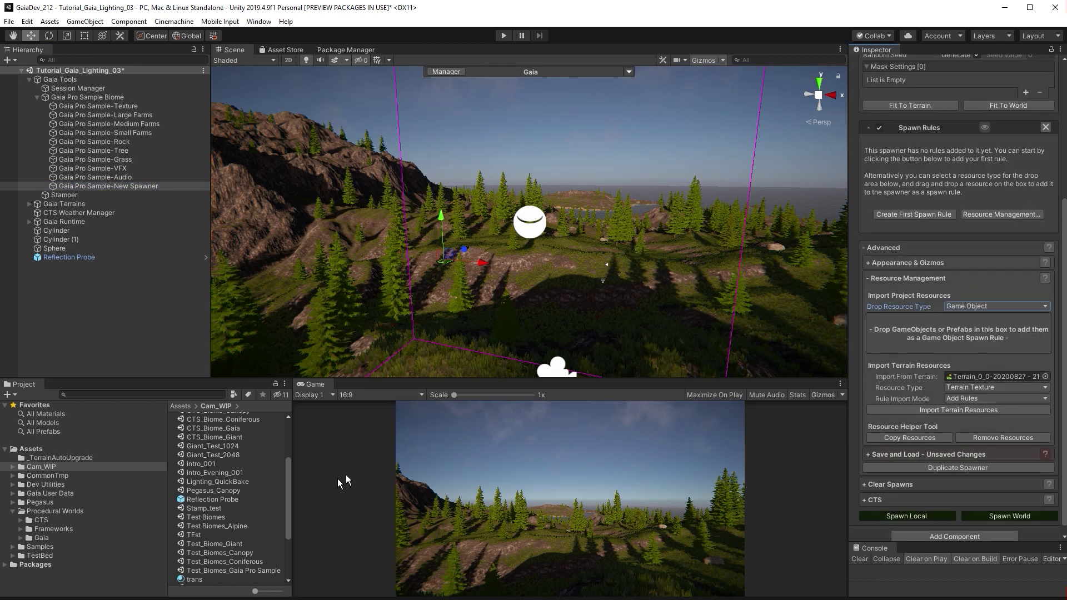